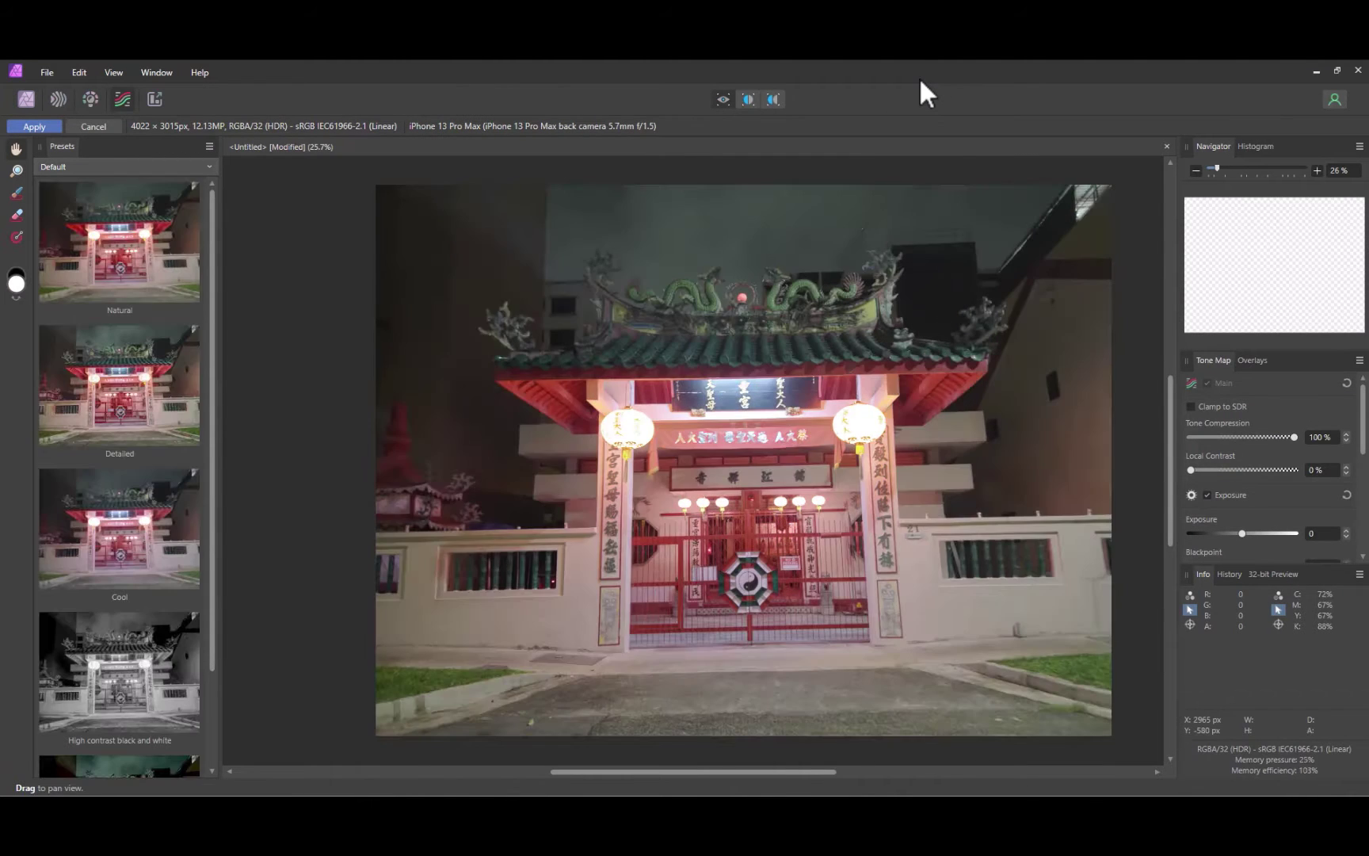
# - Apply the Detailed preset to the temple HDR, then preview High contrast black and white and another preset
pyautogui.click(119, 386)
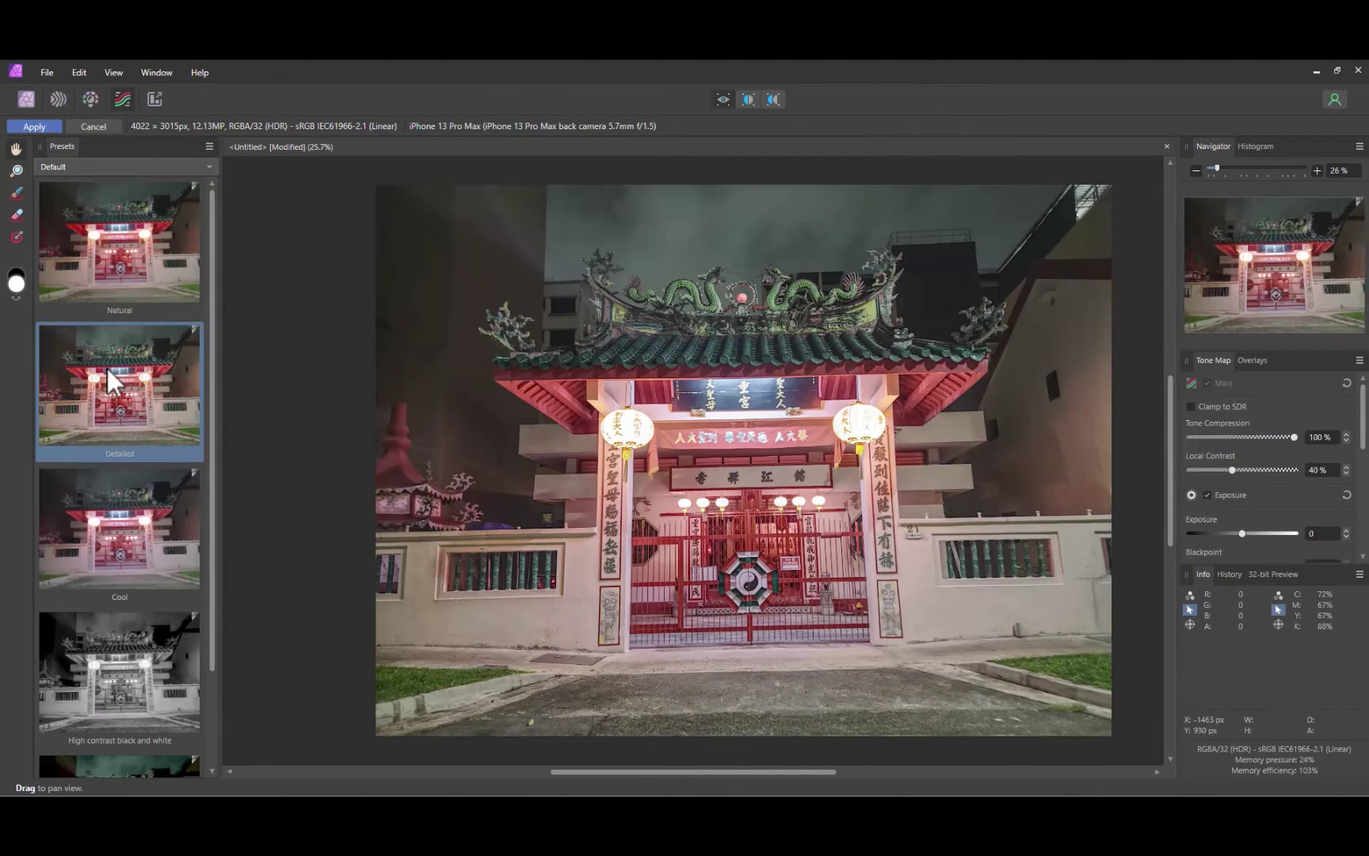
pyautogui.scroll(-2, 118, 475)
pyautogui.click(119, 579)
pyautogui.scroll(-2, 119, 555)
pyautogui.click(118, 697)
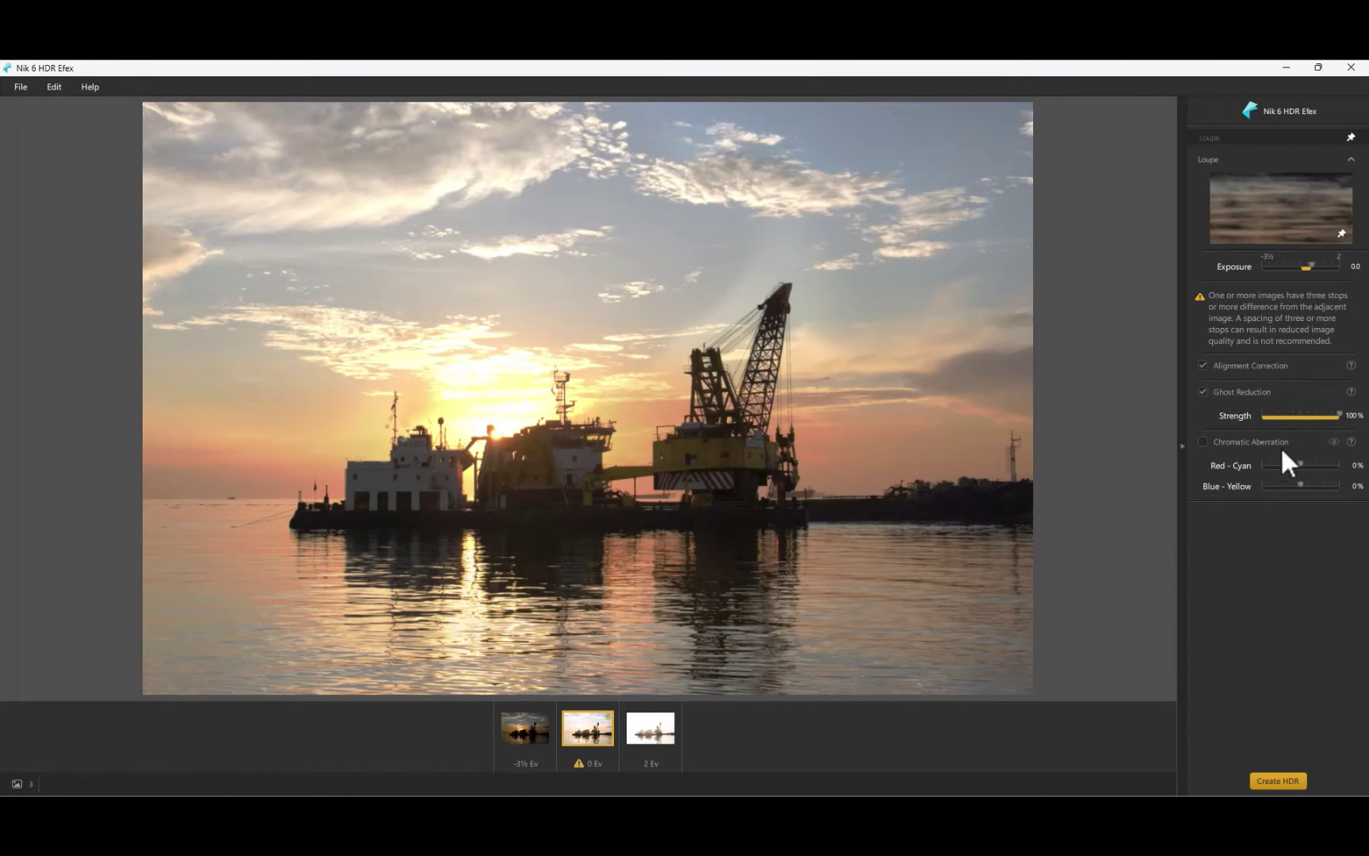
# - Create the HDR from the three sunset brackets (−3⅓, 0, 2 EV)
pyautogui.click(1275, 783)
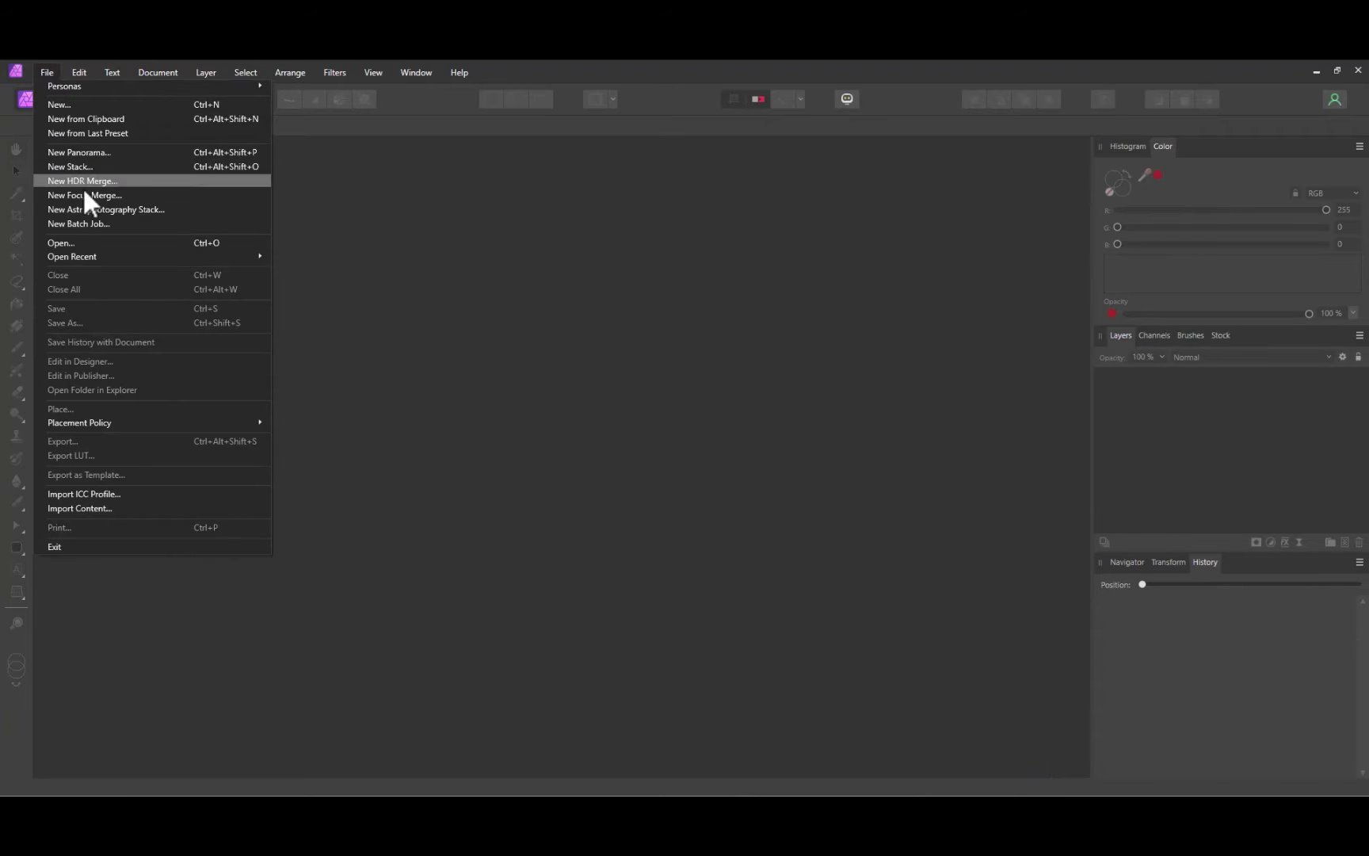
# - Merge the three full-size temple DNG exposures into a new HDR document
pyautogui.click(116, 182)
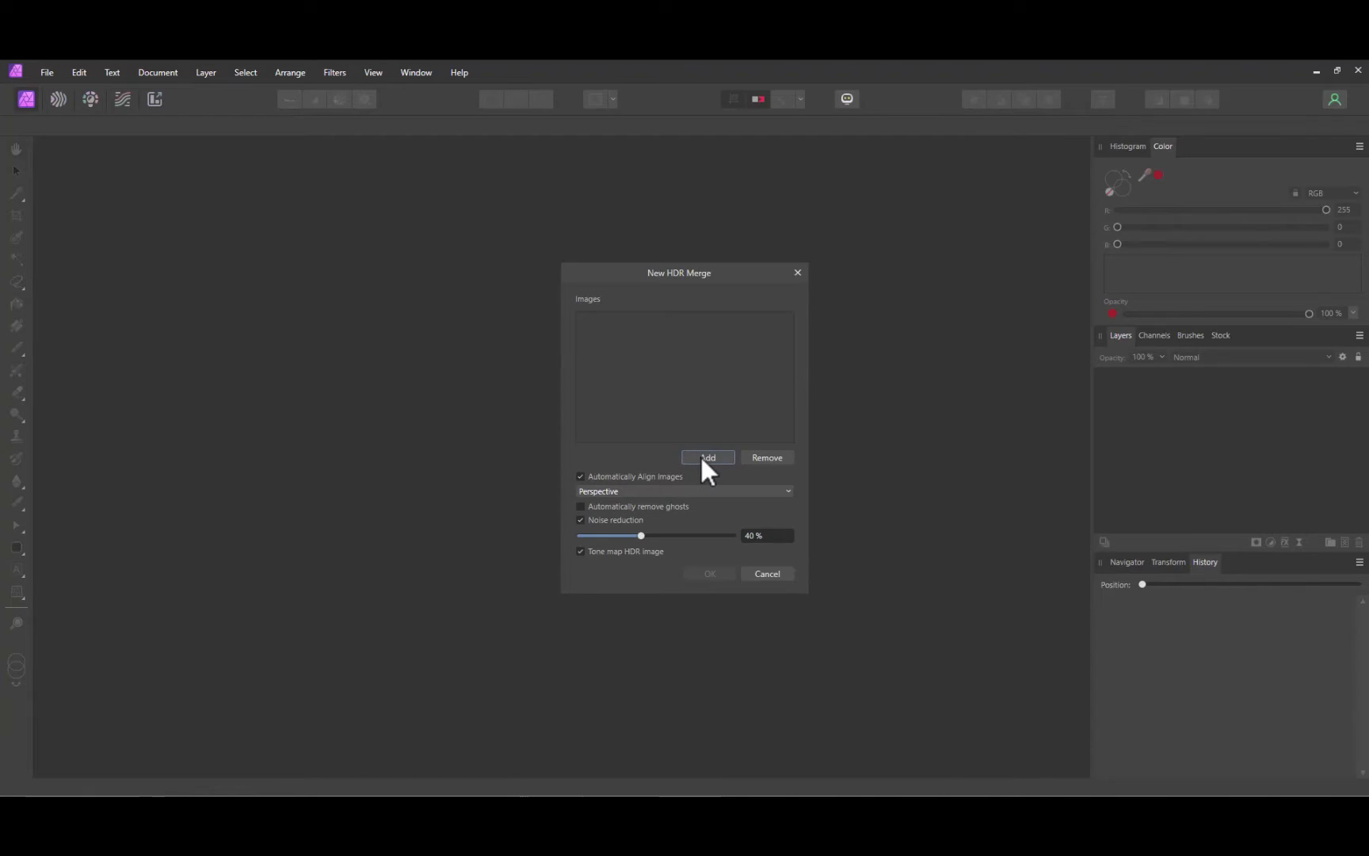
pyautogui.click(702, 458)
pyautogui.click(894, 271)
pyautogui.keyDown('shift'); pyautogui.click(865, 315); pyautogui.keyUp('shift')
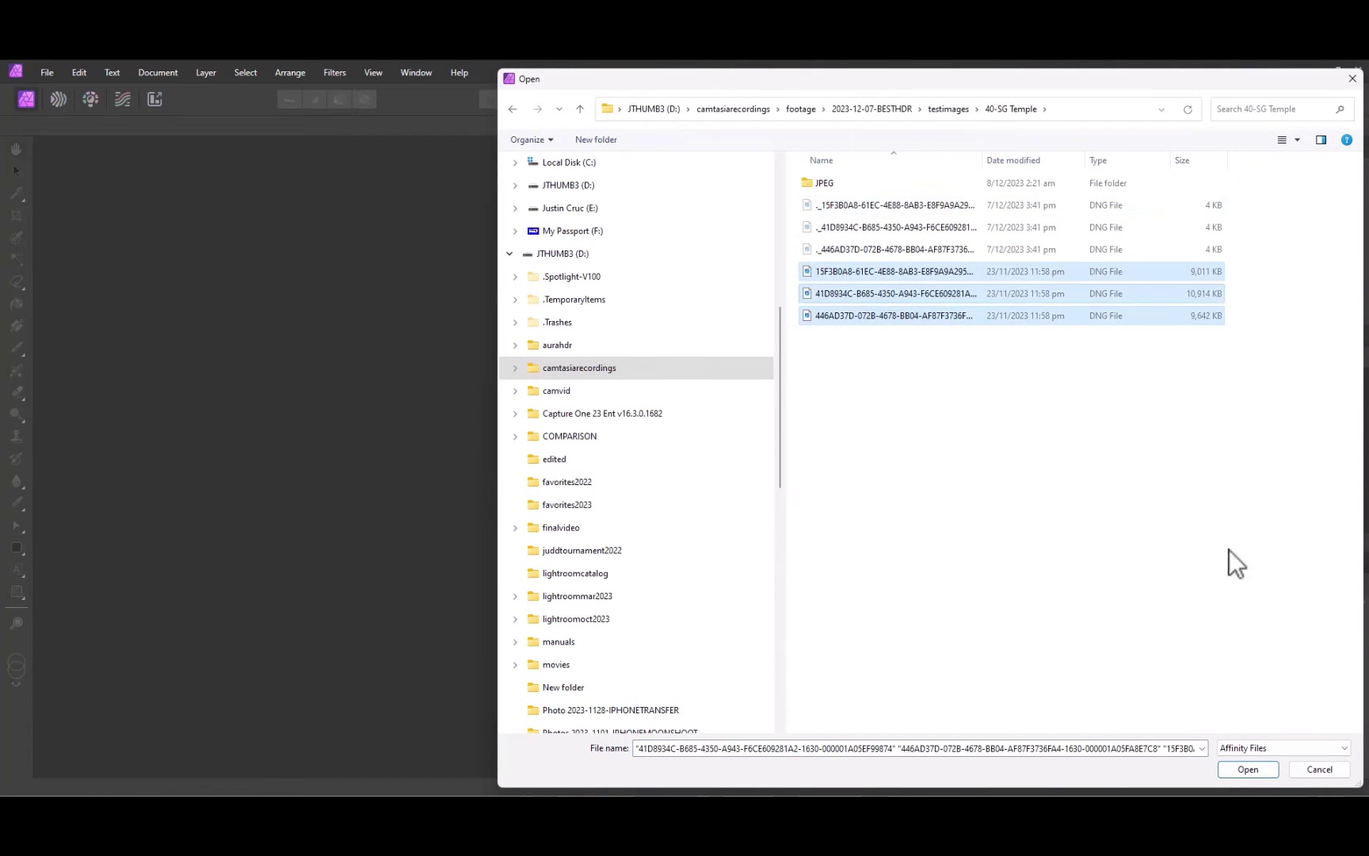
pyautogui.click(1252, 769)
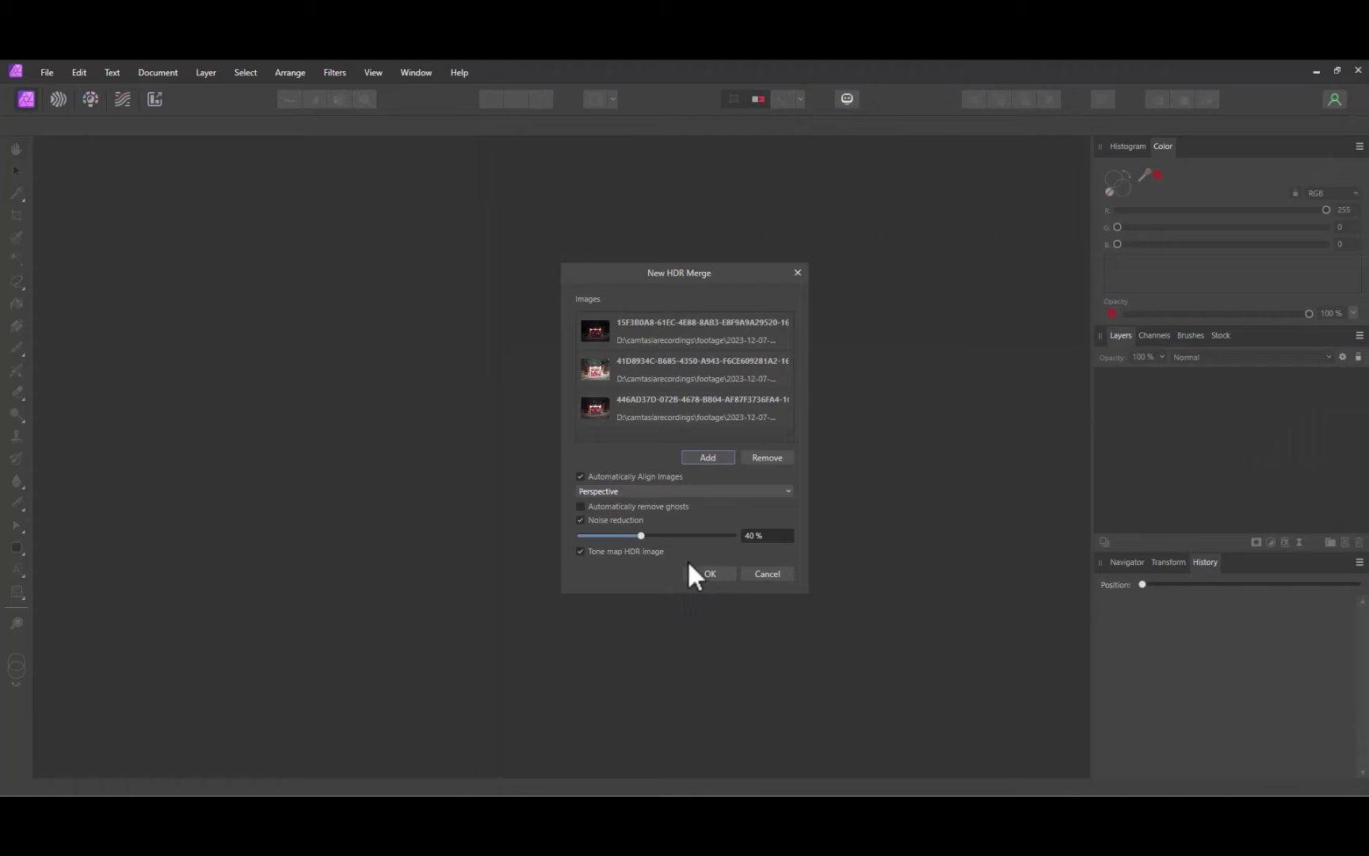
pyautogui.click(709, 572)
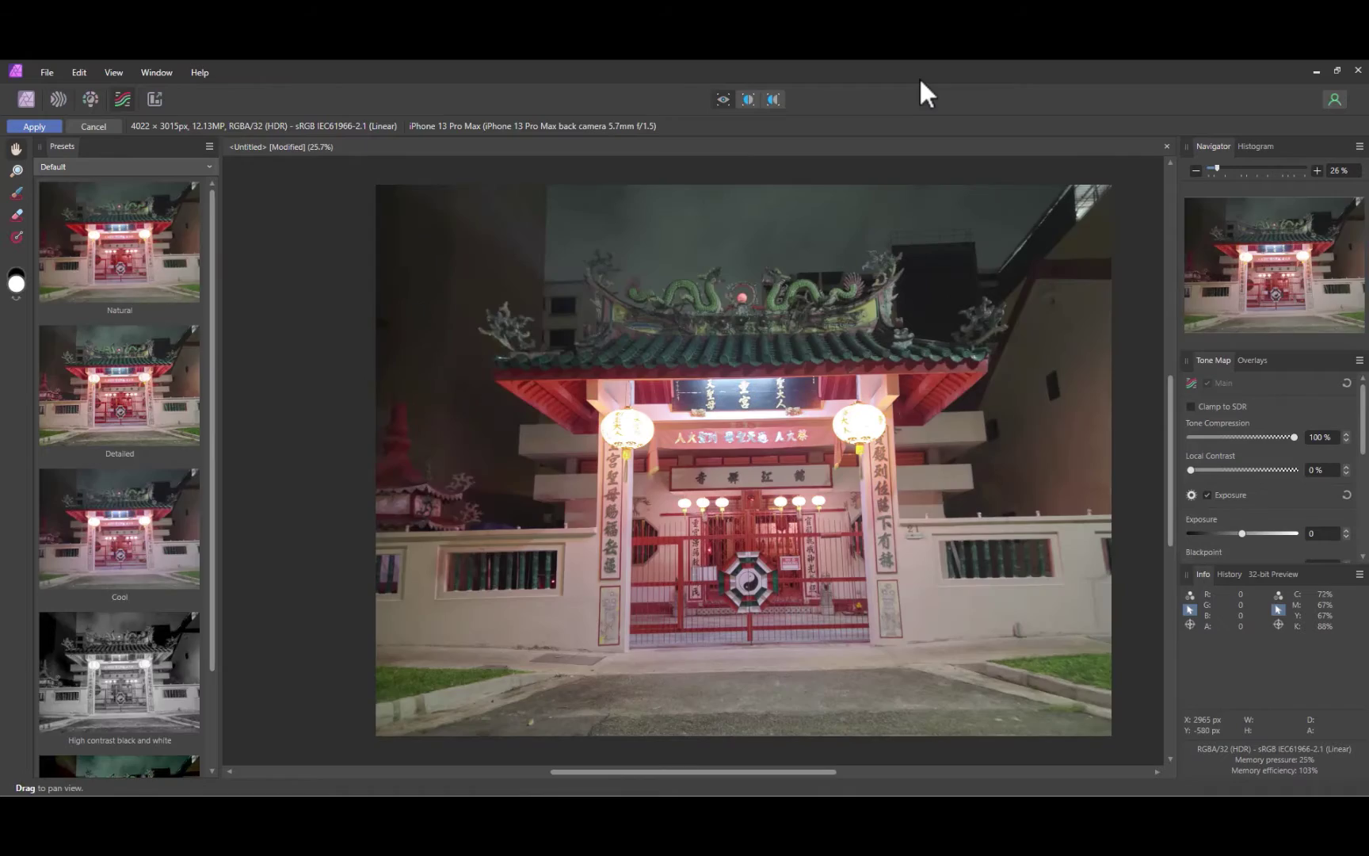
# - Preview the Detailed and Cool presets, then set the café highlights to -6% and shadows to 2%
pyautogui.click(123, 384)
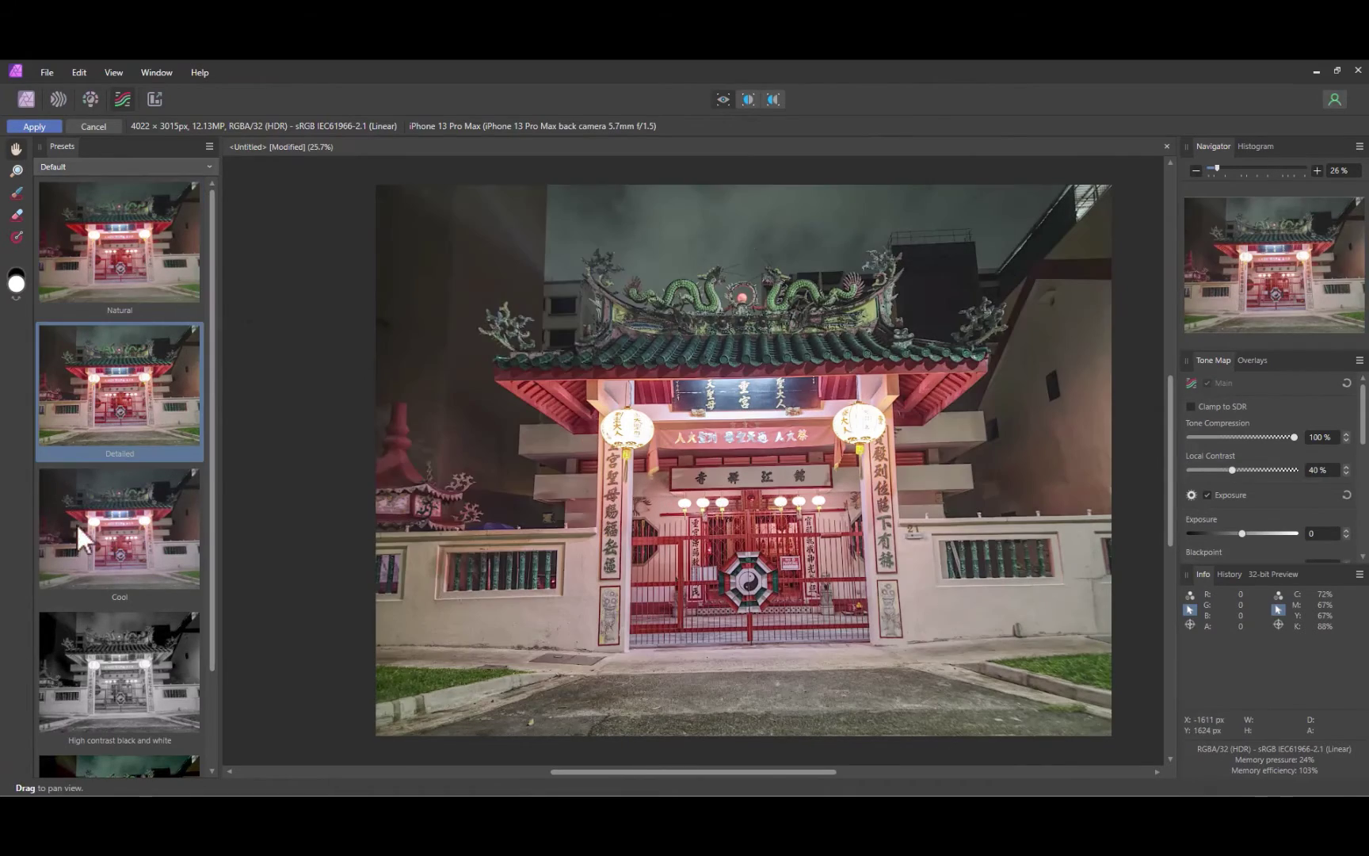
pyautogui.click(119, 530)
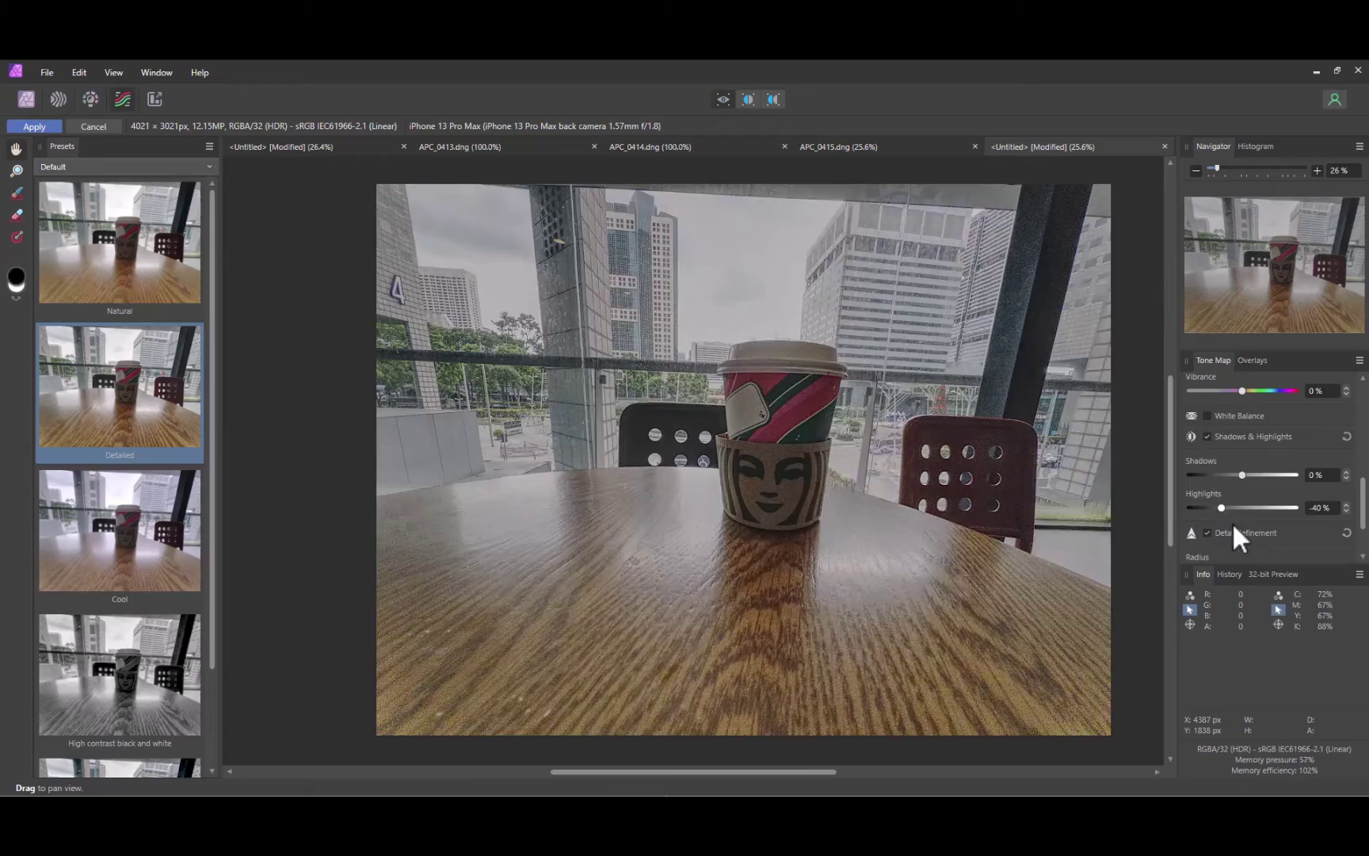
pyautogui.click(1293, 508)
pyautogui.moveTo(1291, 539); pyautogui.dragTo(1240, 542)
pyautogui.moveTo(1251, 476)
pyautogui.mouseDown()
pyautogui.moveTo(1263, 473)
pyautogui.moveTo(1243, 477)
pyautogui.mouseUp()
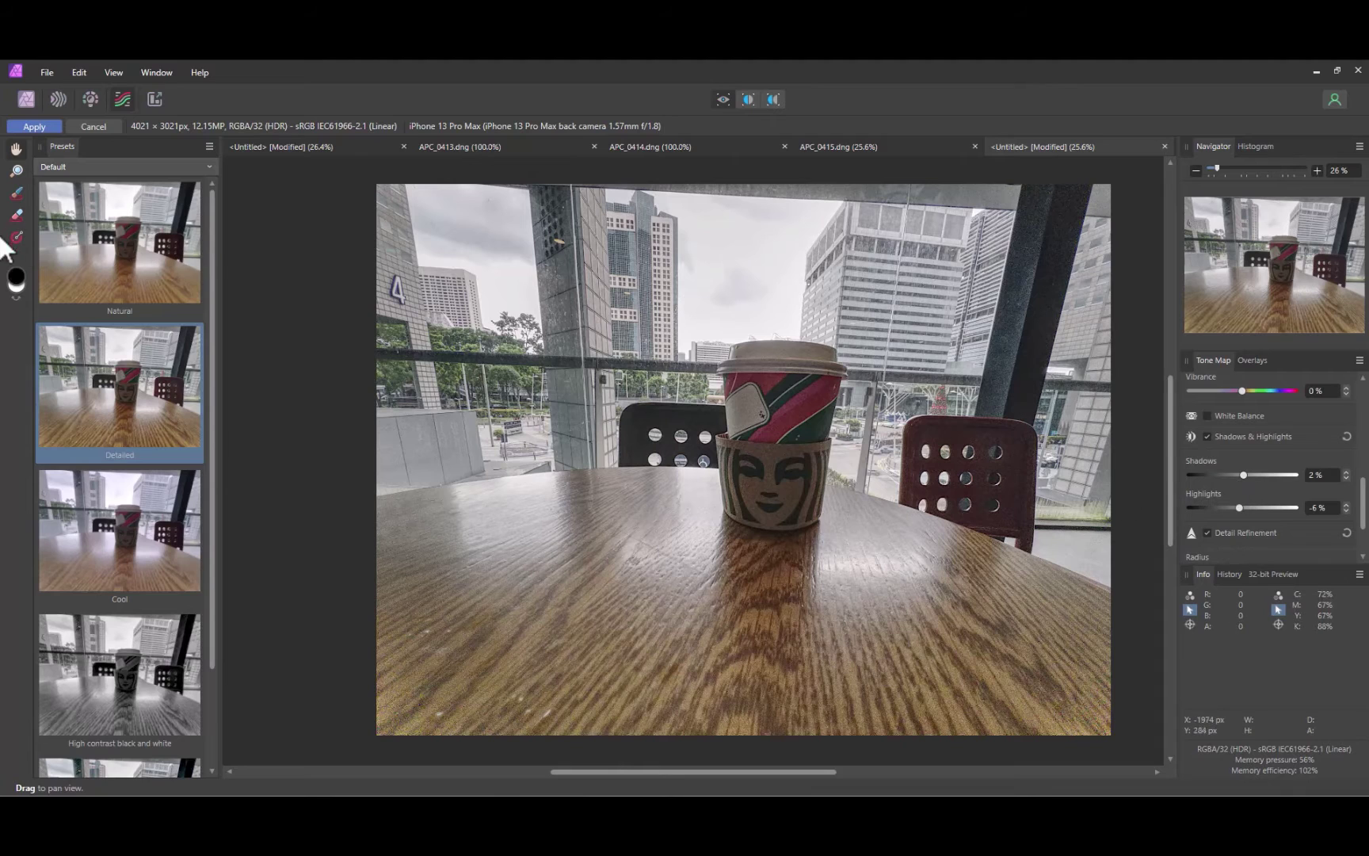
# - Apply the café tone map and rotate the photo slightly with the Crop tool to straighten it
pyautogui.click(28, 127)
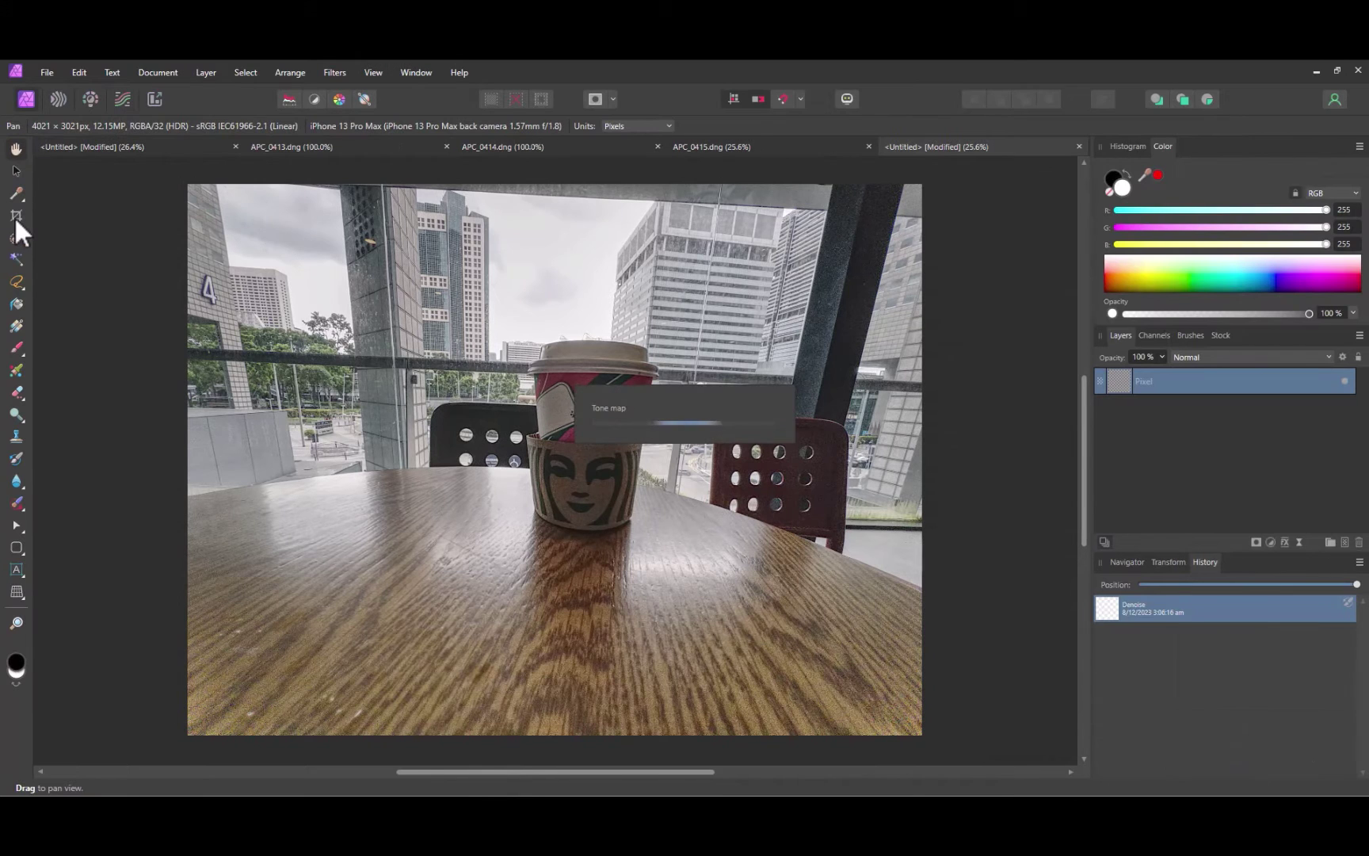
pyautogui.click(16, 214)
pyautogui.moveTo(941, 742); pyautogui.dragTo(949, 732)
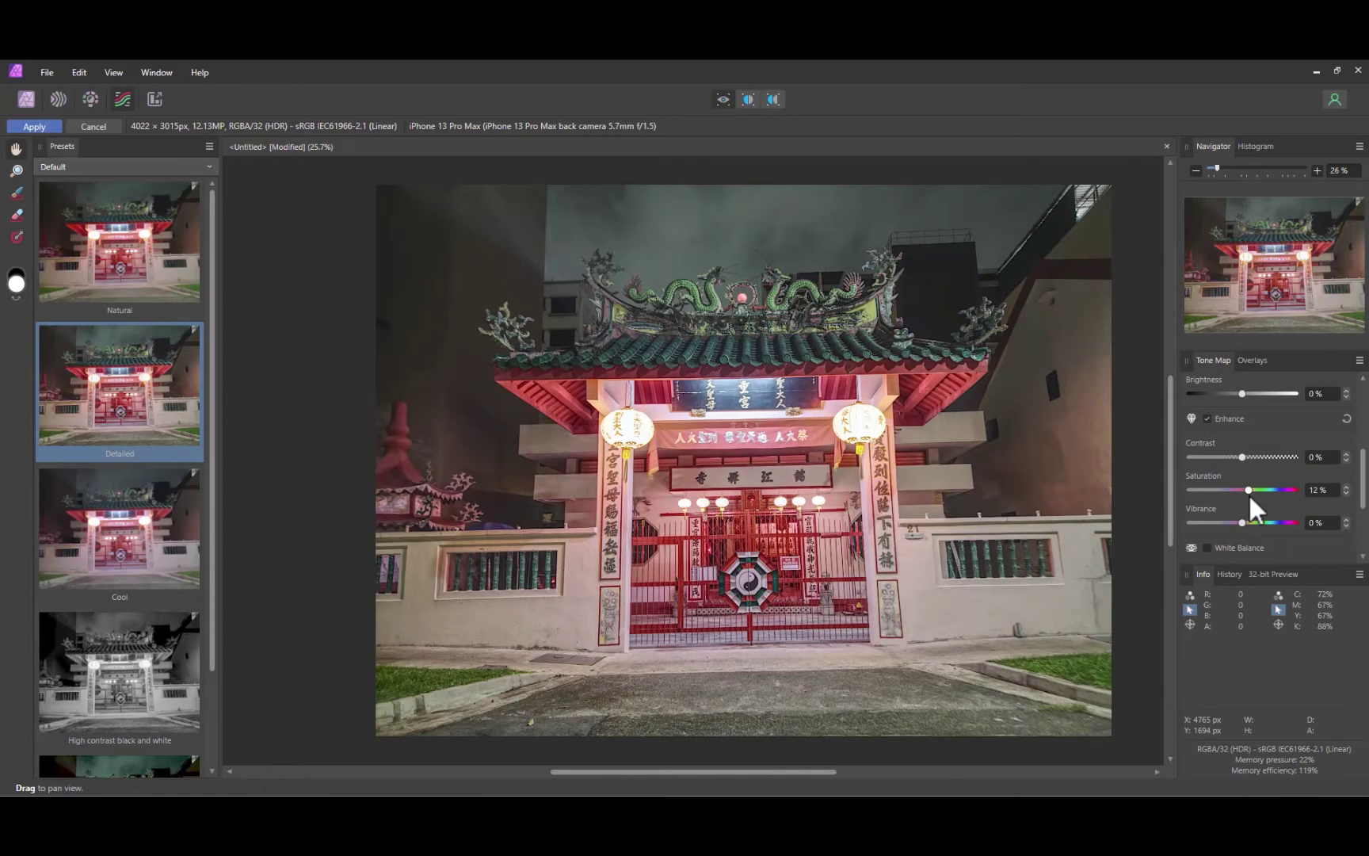
# - Adjust the temple's saturation, enable Shadows & Highlights, and set highlights to -1% and shadows to -9%
pyautogui.moveTo(1248, 492)
pyautogui.mouseDown()
pyautogui.moveTo(1227, 499)
pyautogui.moveTo(1248, 496)
pyautogui.mouseUp()
pyautogui.scroll(-3, 1273, 516)
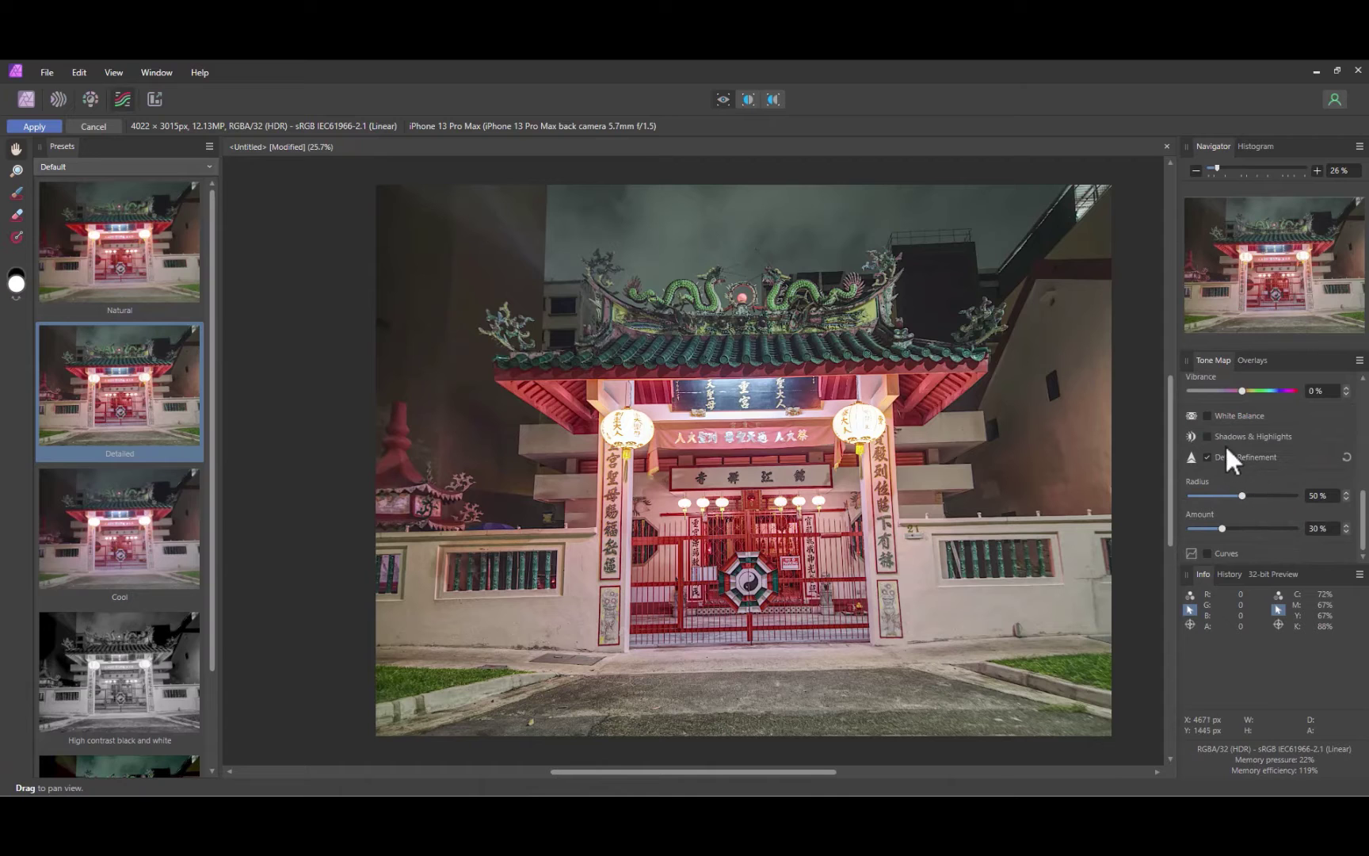
pyautogui.click(1208, 436)
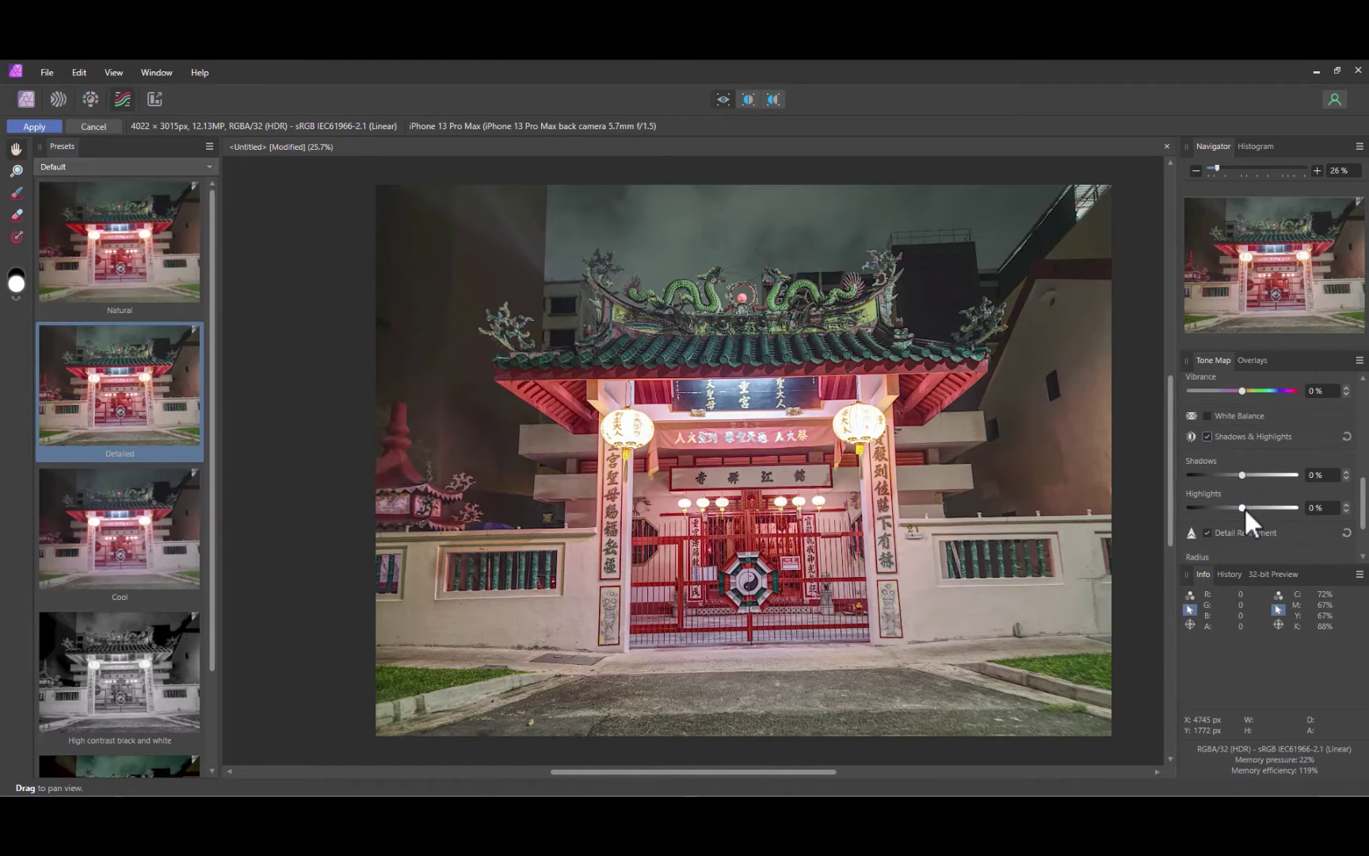
pyautogui.moveTo(1242, 507); pyautogui.dragTo(1242, 560)
pyautogui.scroll(-2, 1260, 509)
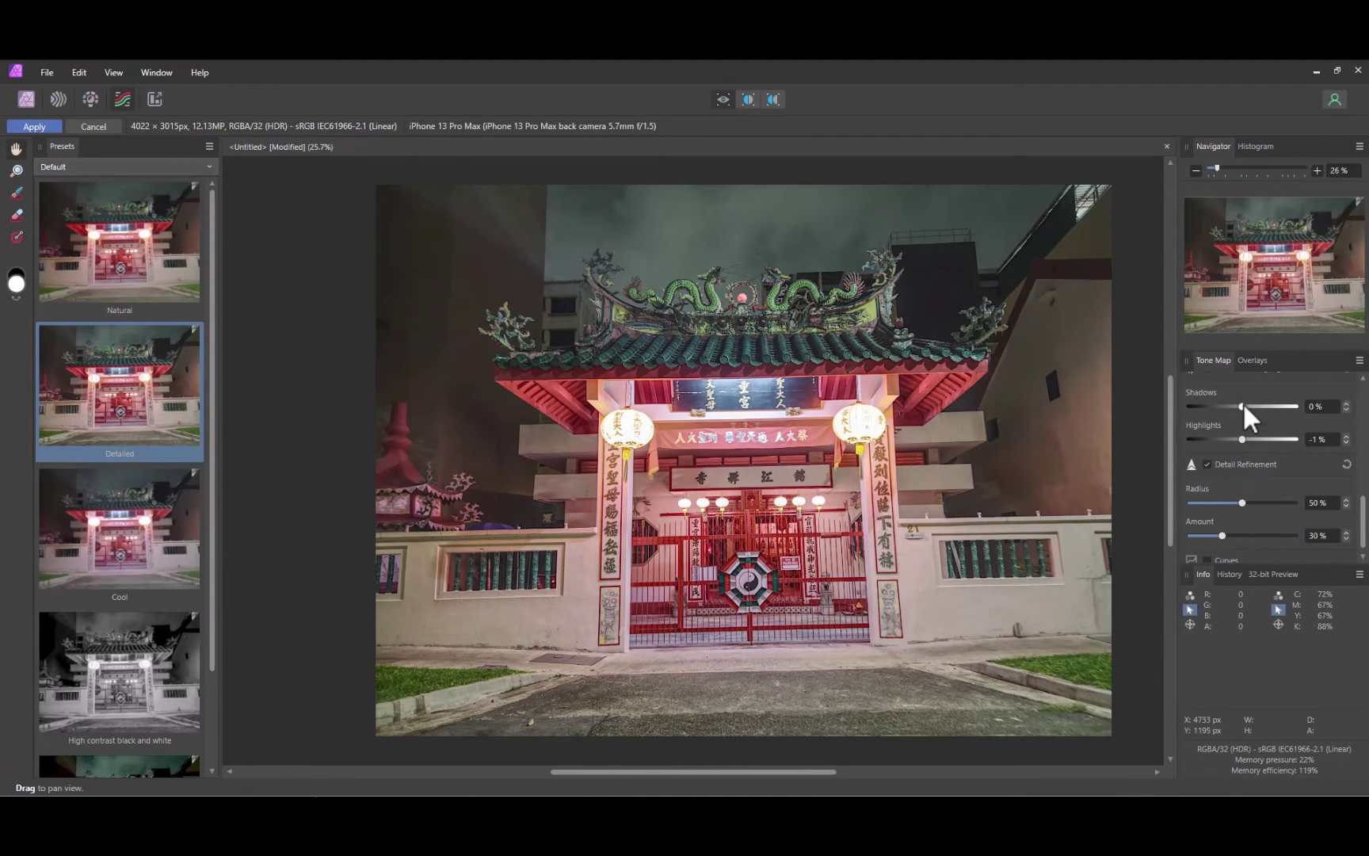
pyautogui.moveTo(1241, 404); pyautogui.dragTo(1241, 446)
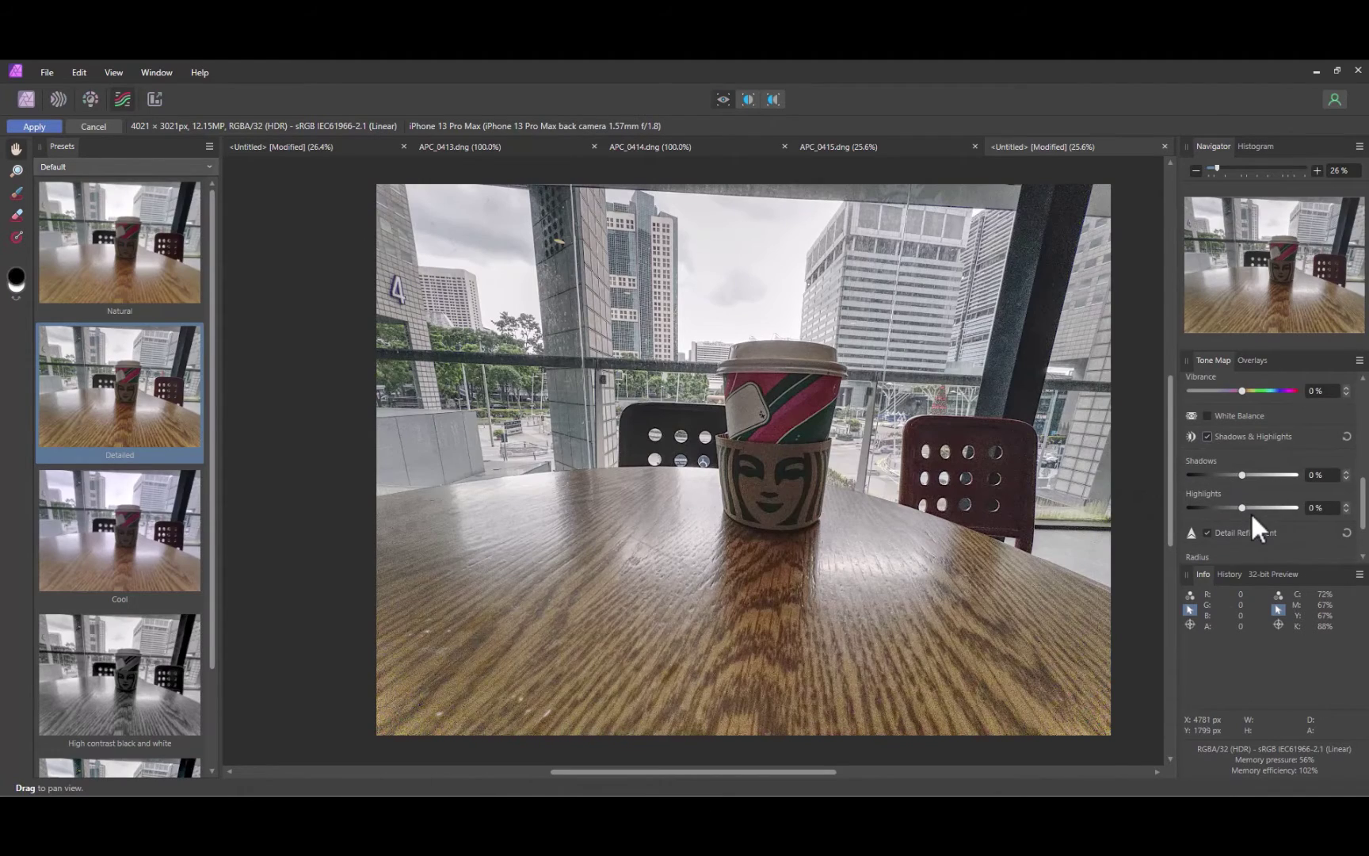
# - Fine-tune the temple's highlights and shadows, then apply the tone map
pyautogui.moveTo(1251, 511); pyautogui.dragTo(1126, 509)
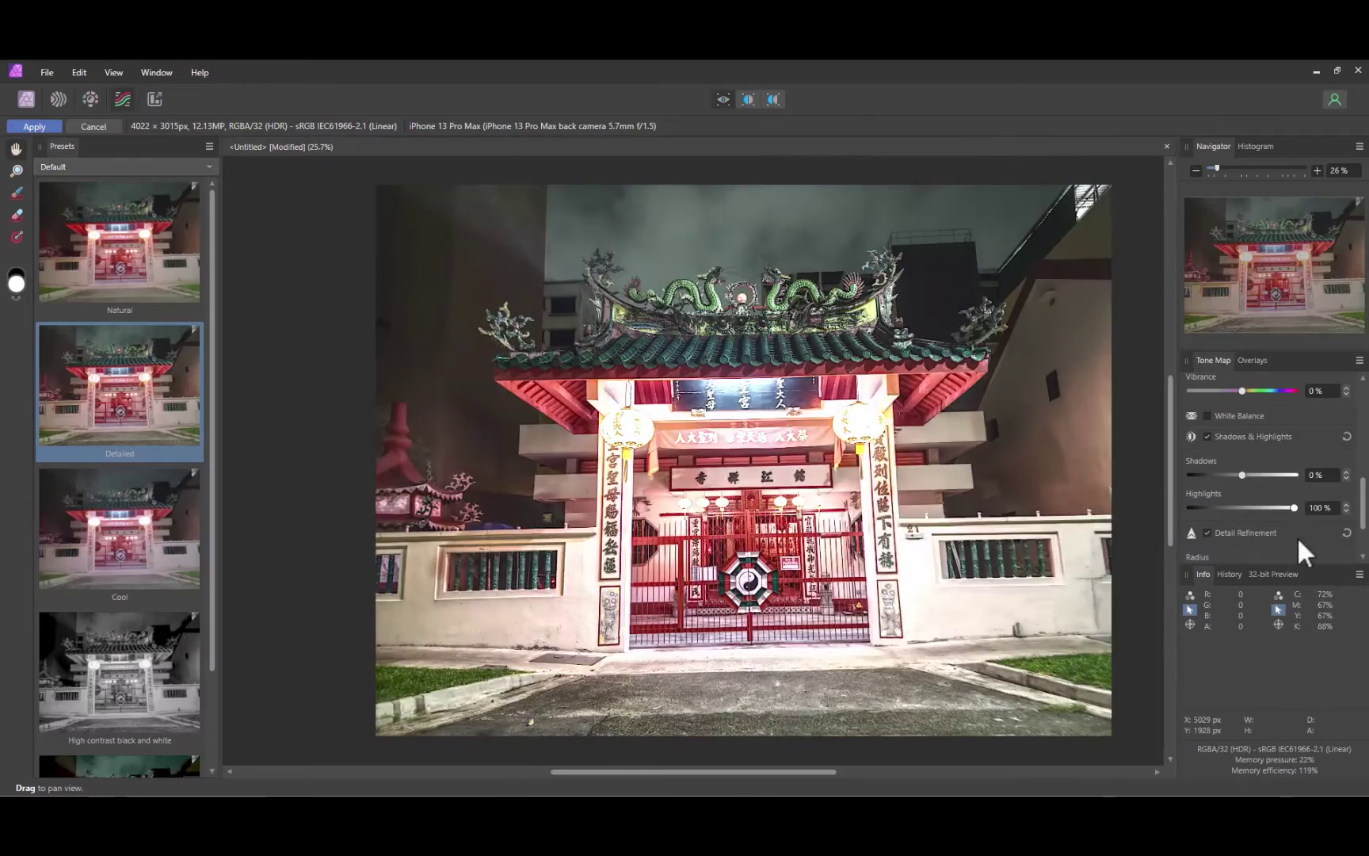
pyautogui.moveTo(1298, 536); pyautogui.dragTo(1242, 560)
pyautogui.scroll(-2, 1264, 504)
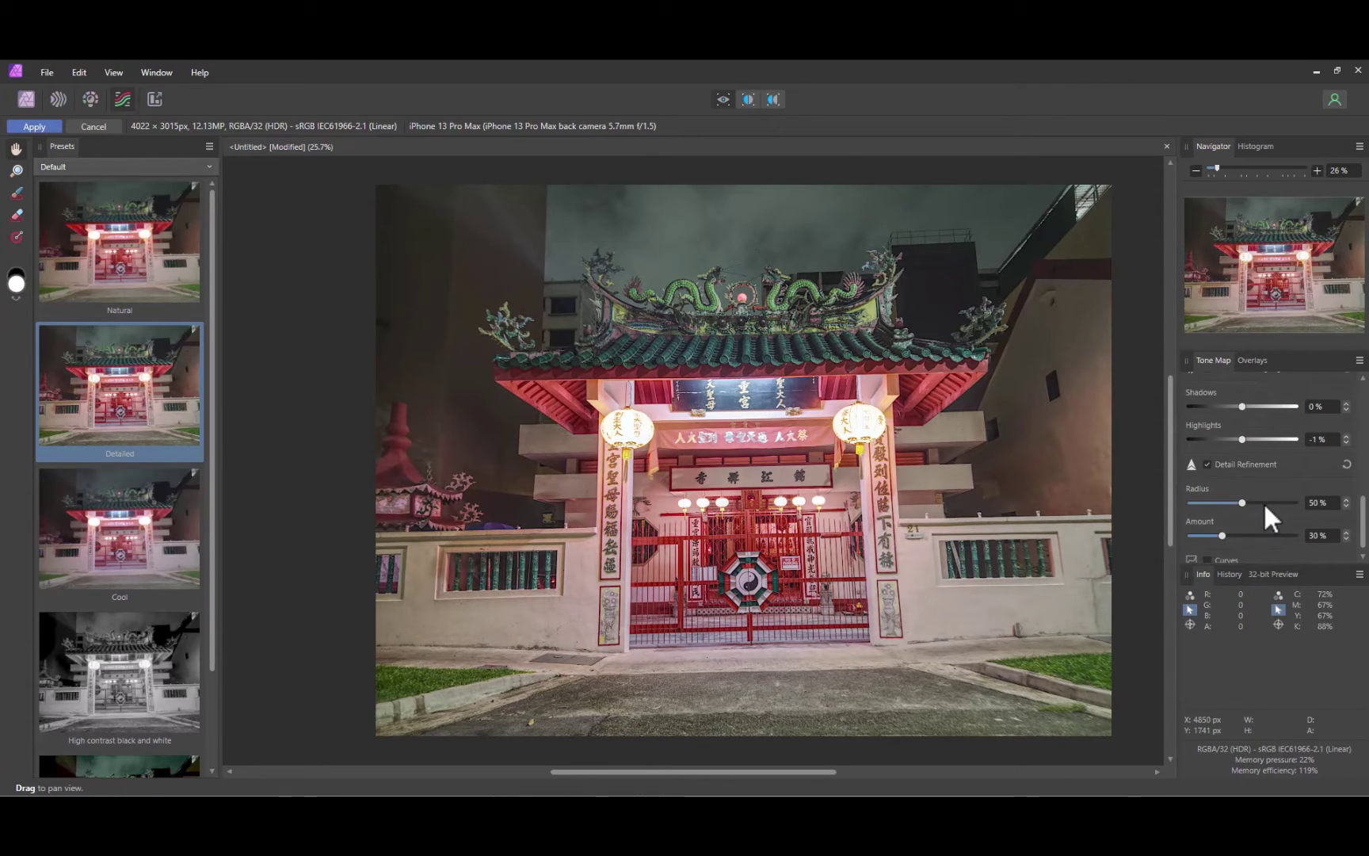
pyautogui.moveTo(1242, 406); pyautogui.dragTo(1229, 497)
pyautogui.click(35, 125)
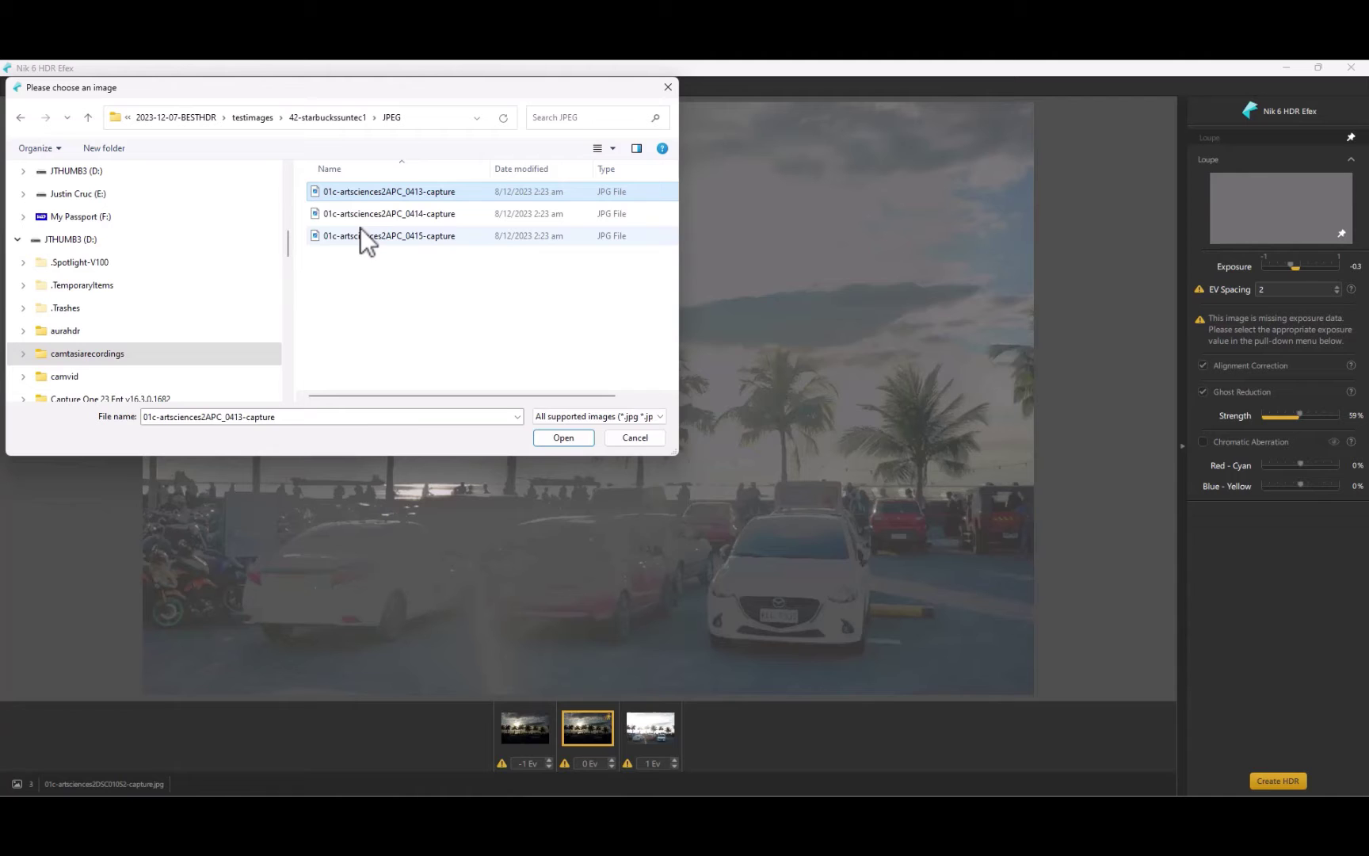
# - Load the three café JPGs, set EV spacing to 2, and create the HDR
pyautogui.keyDown('shift'); pyautogui.click(359, 233); pyautogui.keyUp('shift')
pyautogui.click(572, 439)
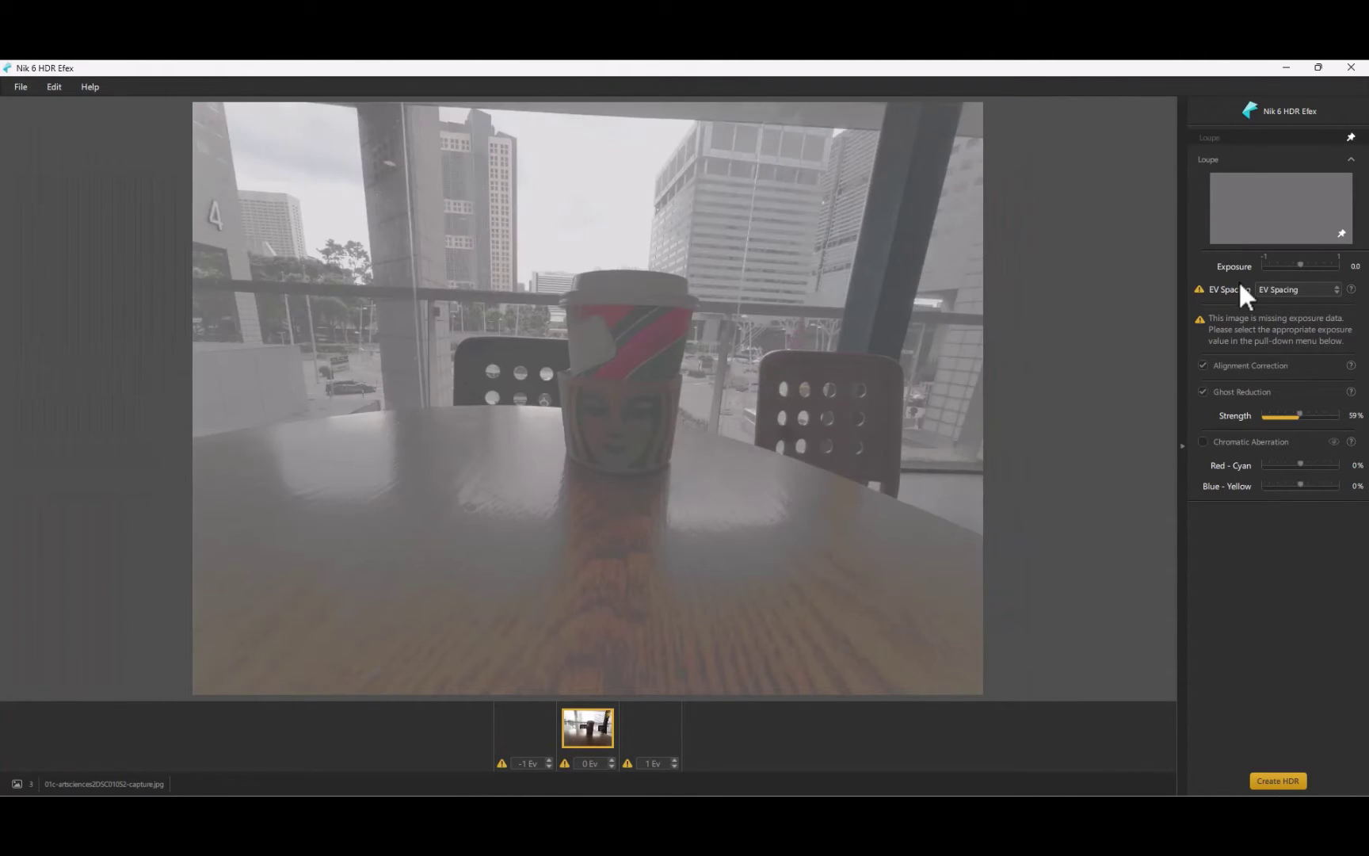
pyautogui.click(1272, 291)
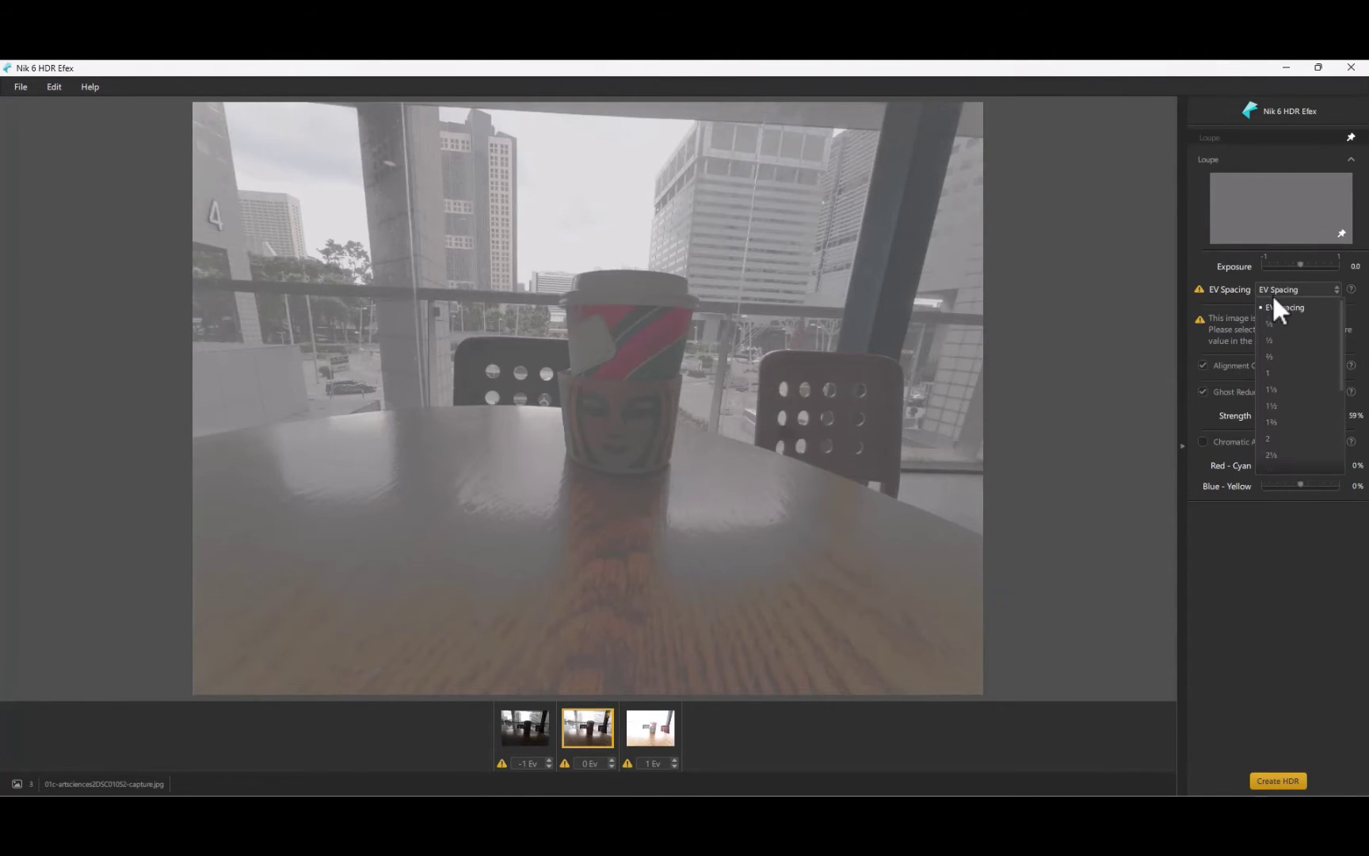
pyautogui.click(1273, 436)
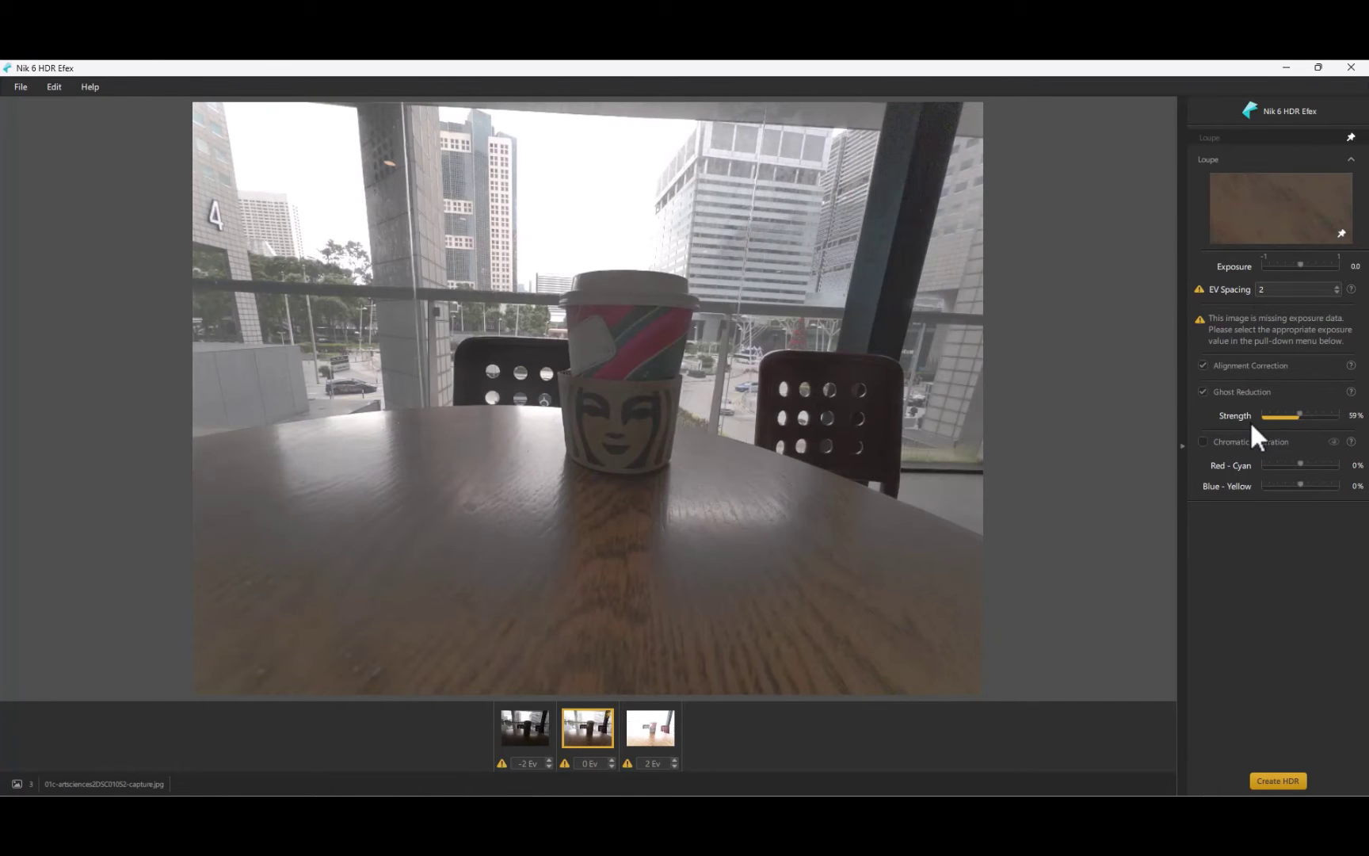
pyautogui.click(1279, 781)
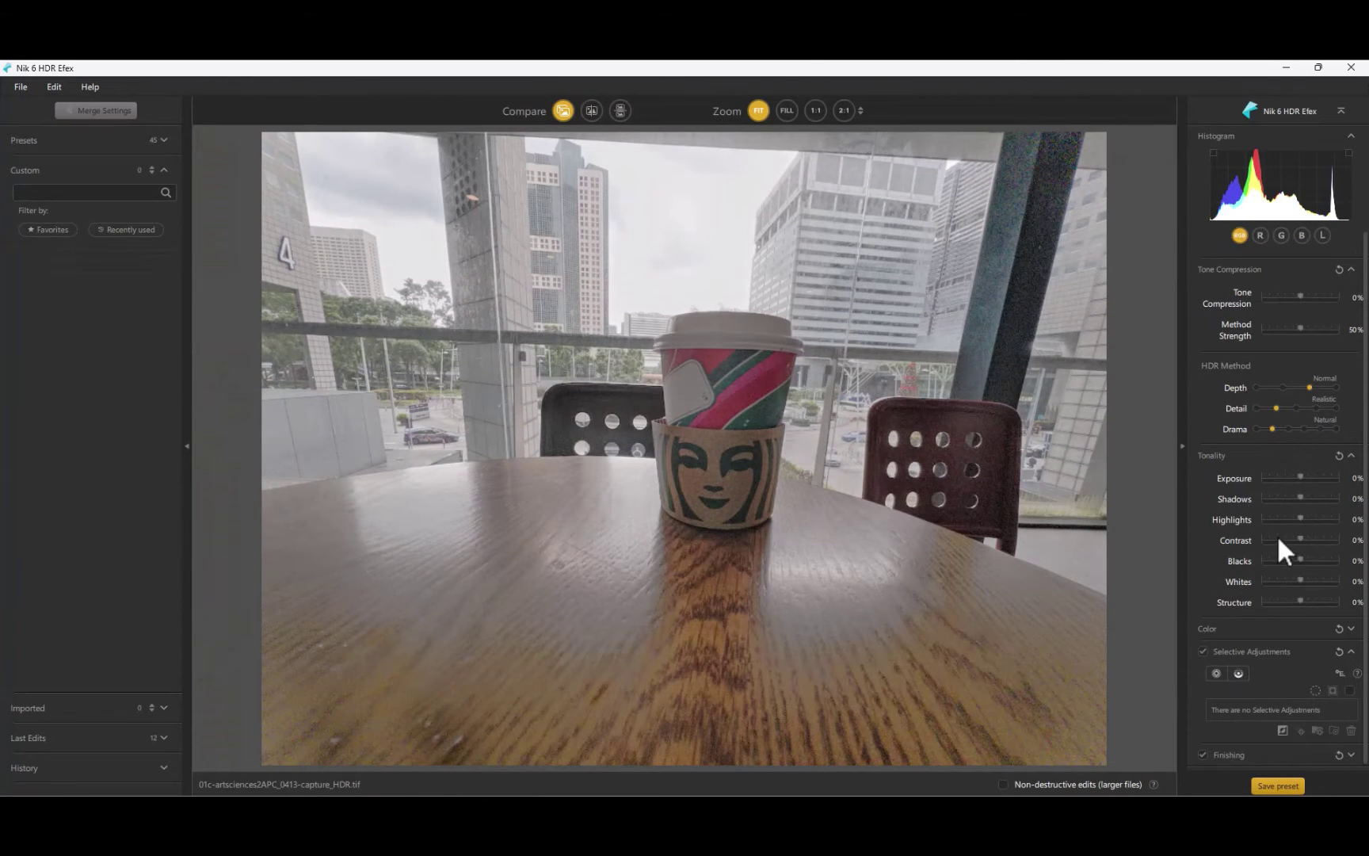
# - Set café detail to Accentuated, add structure, raise drama, and lower highlights
pyautogui.moveTo(1277, 409); pyautogui.dragTo(1294, 413)
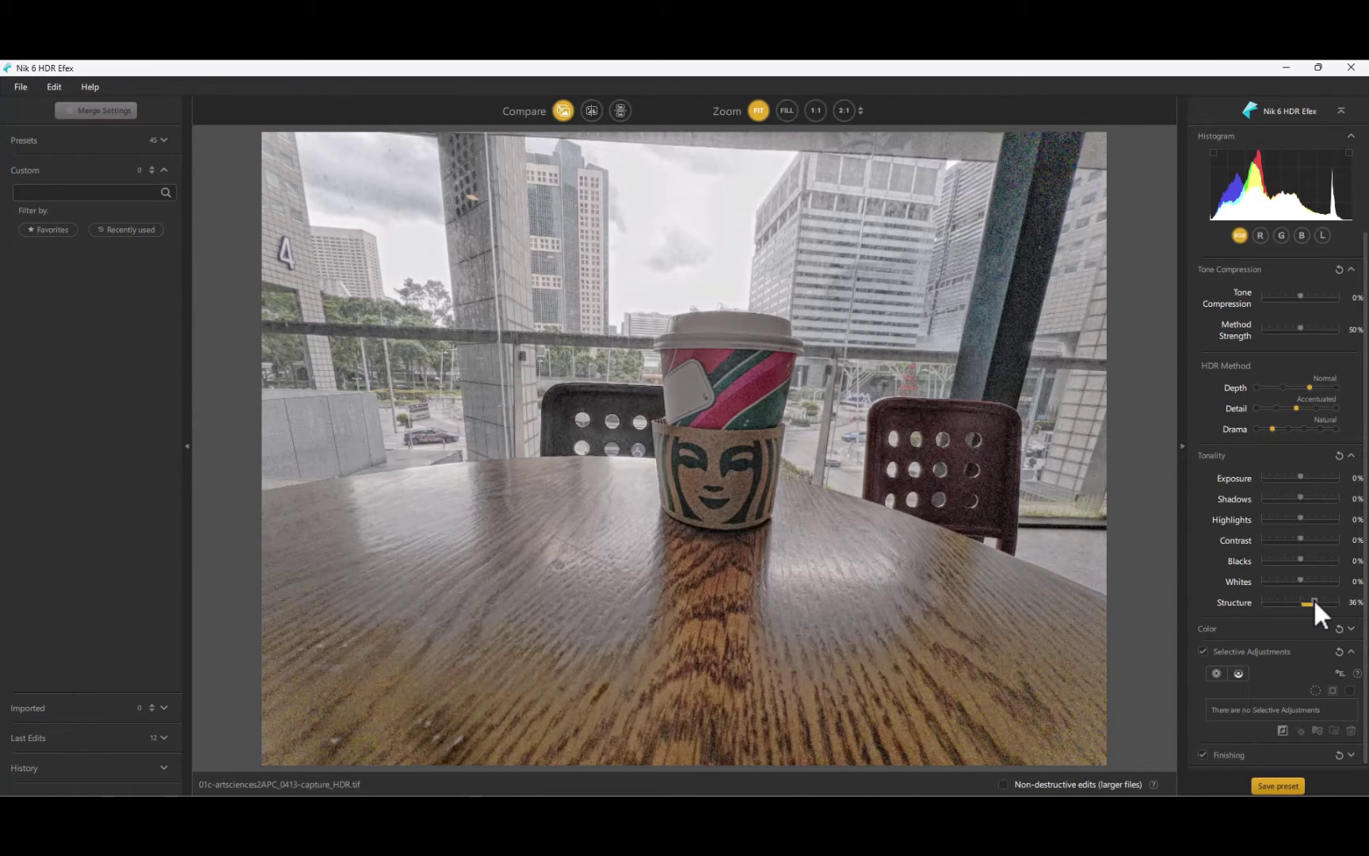
pyautogui.moveTo(1313, 602); pyautogui.dragTo(1299, 601)
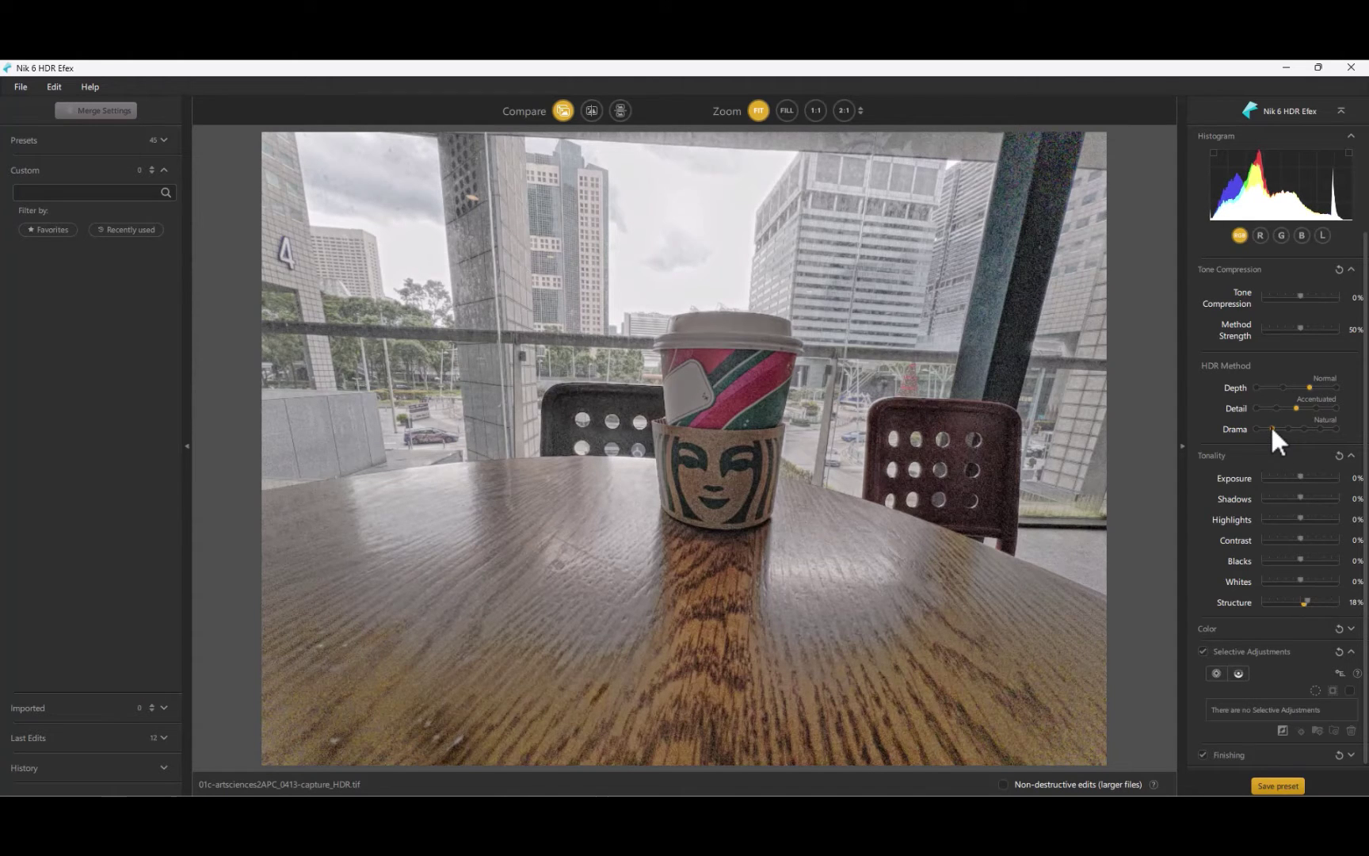
pyautogui.moveTo(1271, 428); pyautogui.dragTo(1286, 428)
pyautogui.moveTo(1298, 516)
pyautogui.mouseDown()
pyautogui.moveTo(1266, 510)
pyautogui.moveTo(1312, 516)
pyautogui.moveTo(1270, 513)
pyautogui.moveTo(1301, 517)
pyautogui.mouseUp()
# - Open the temple bracket, set EV spacing to 2, and create the HDR
pyautogui.click(13, 86)
pyautogui.click(37, 185)
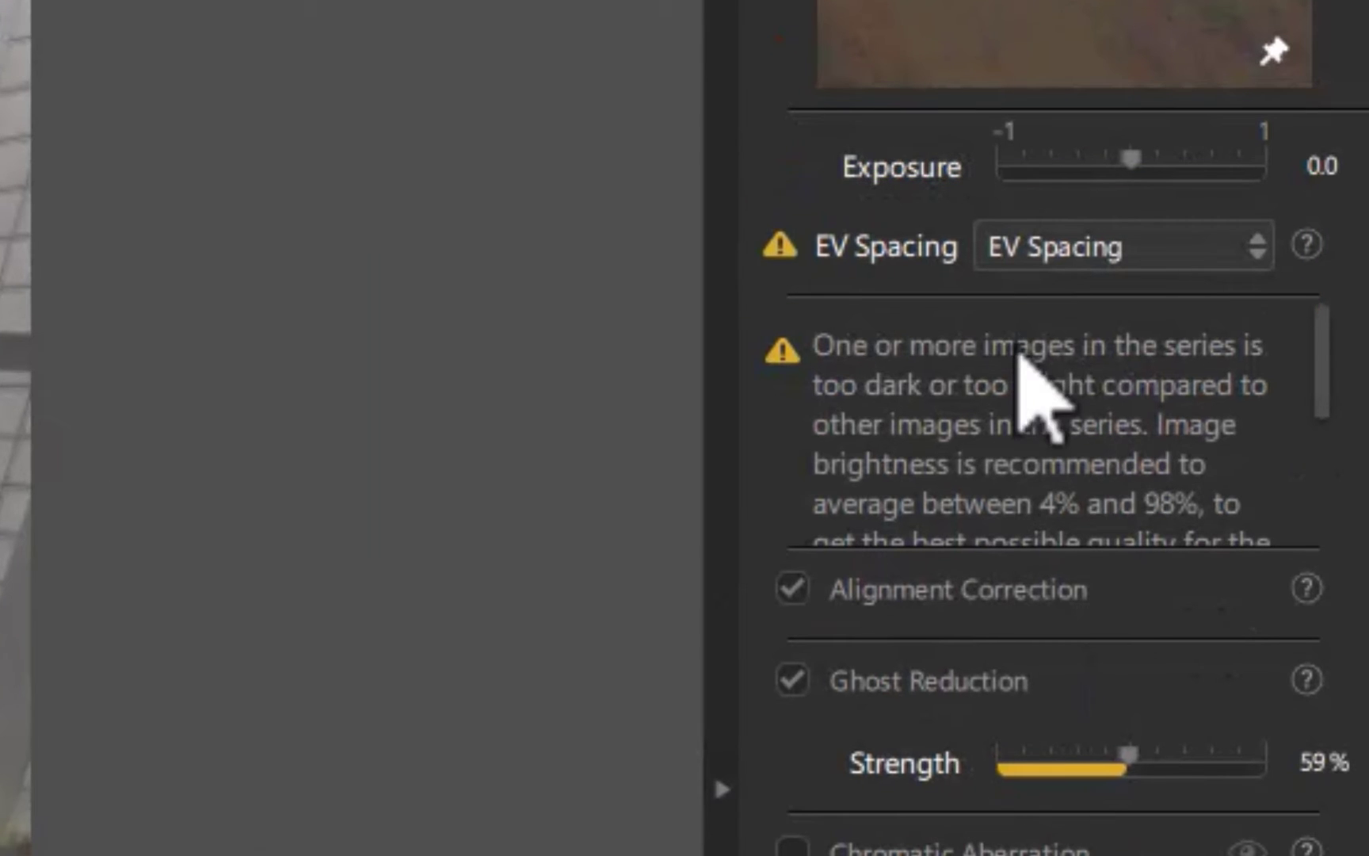
pyautogui.click(1078, 252)
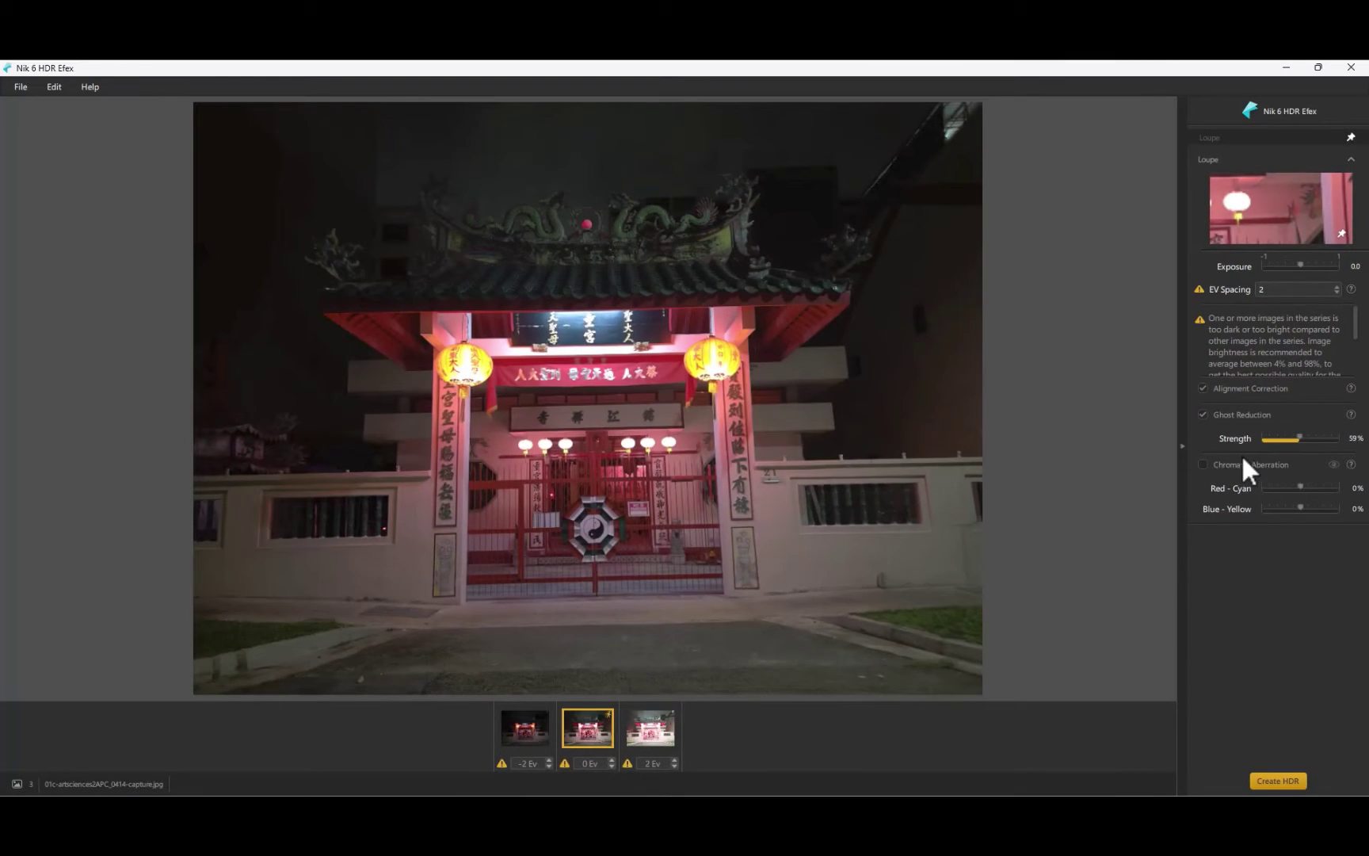
pyautogui.click(1279, 780)
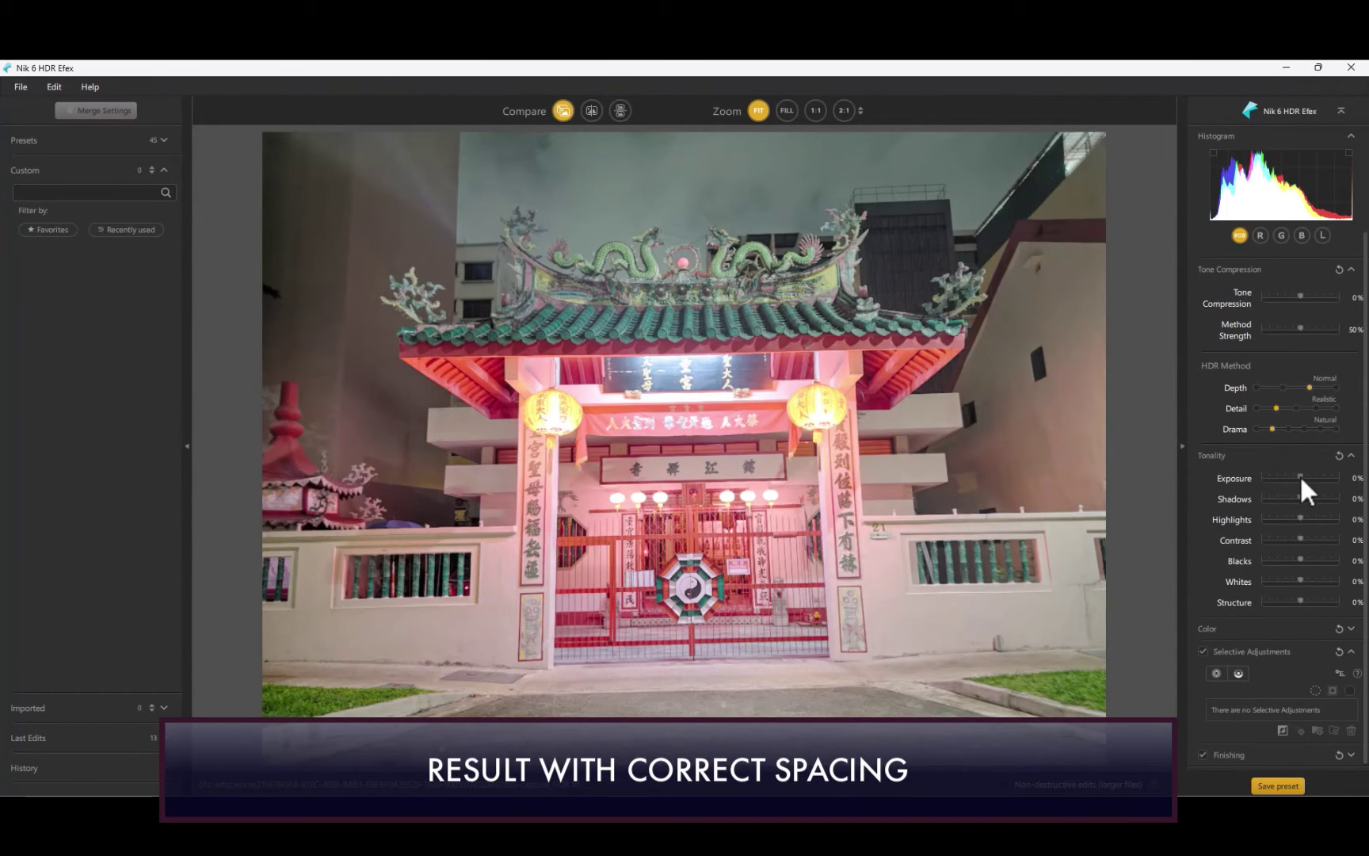
# - Test the temple exposure's extremes, settle around -61%, and briefly preview a stronger drama setting
pyautogui.moveTo(1299, 475); pyautogui.dragTo(1176, 514)
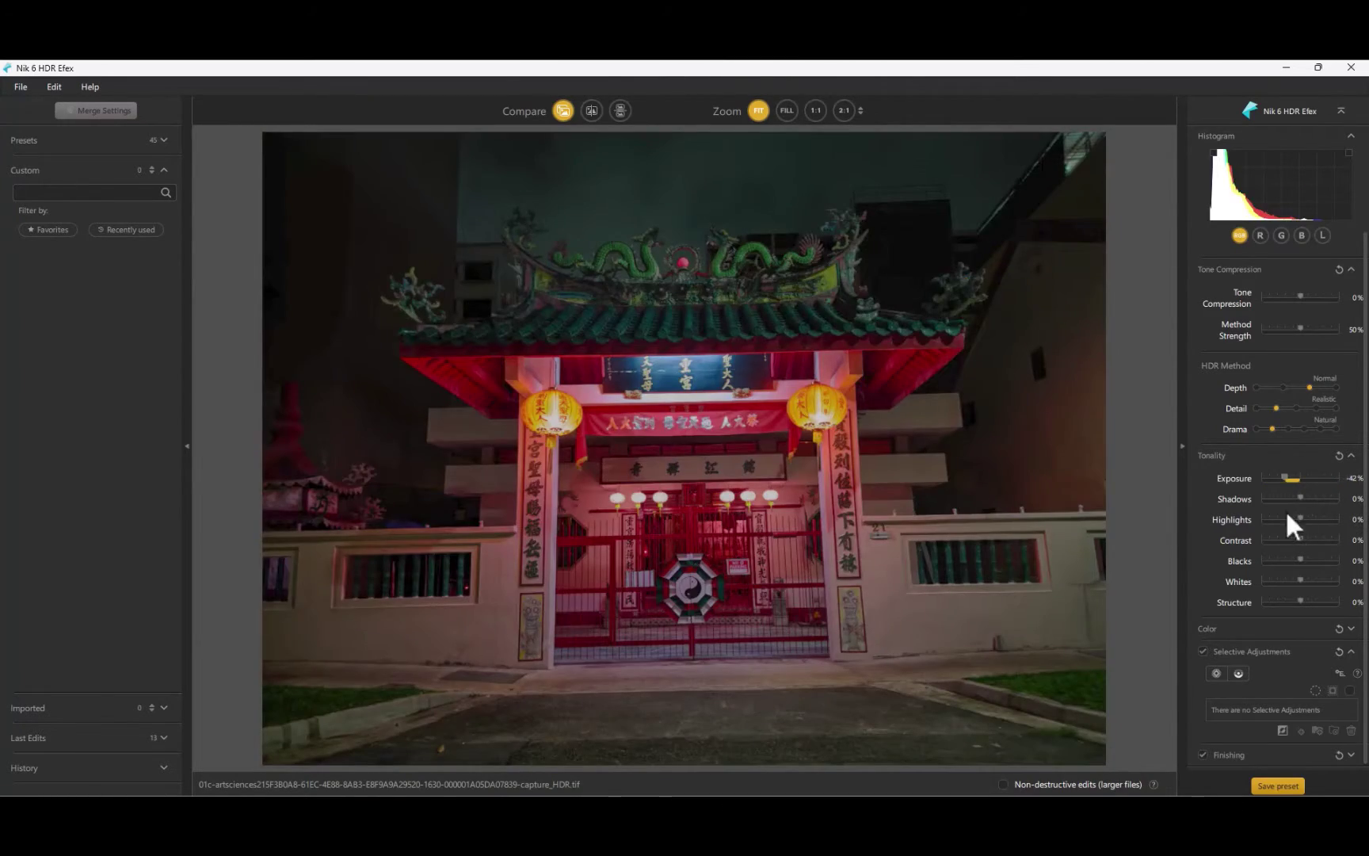
pyautogui.moveTo(1287, 515); pyautogui.dragTo(1184, 479)
pyautogui.moveTo(1273, 476)
pyautogui.mouseDown()
pyautogui.moveTo(1246, 488)
pyautogui.moveTo(1358, 489)
pyautogui.moveTo(1291, 493)
pyautogui.moveTo(1263, 525)
pyautogui.moveTo(1298, 523)
pyautogui.moveTo(1280, 475)
pyautogui.mouseUp()
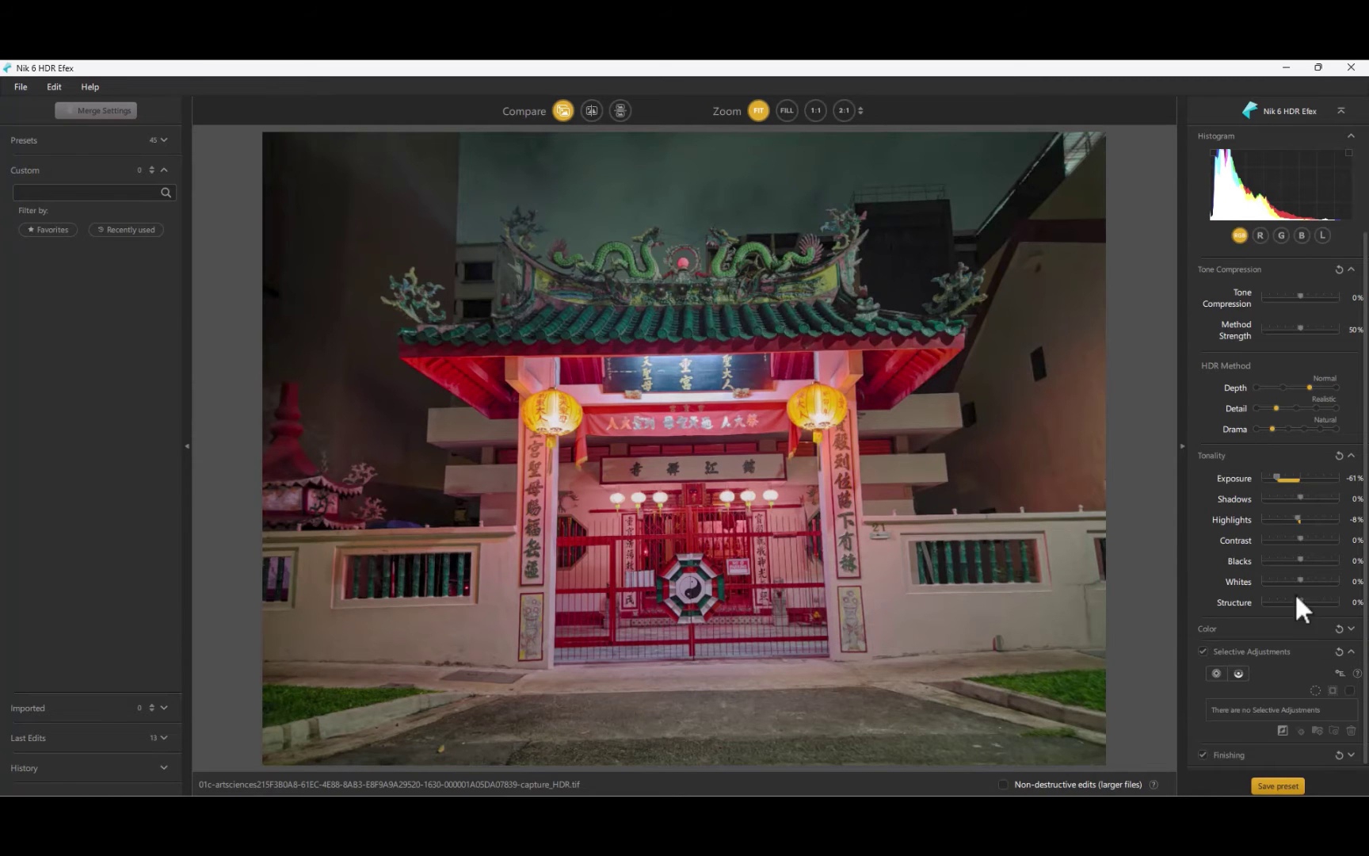
pyautogui.moveTo(1273, 425); pyautogui.dragTo(1270, 429)
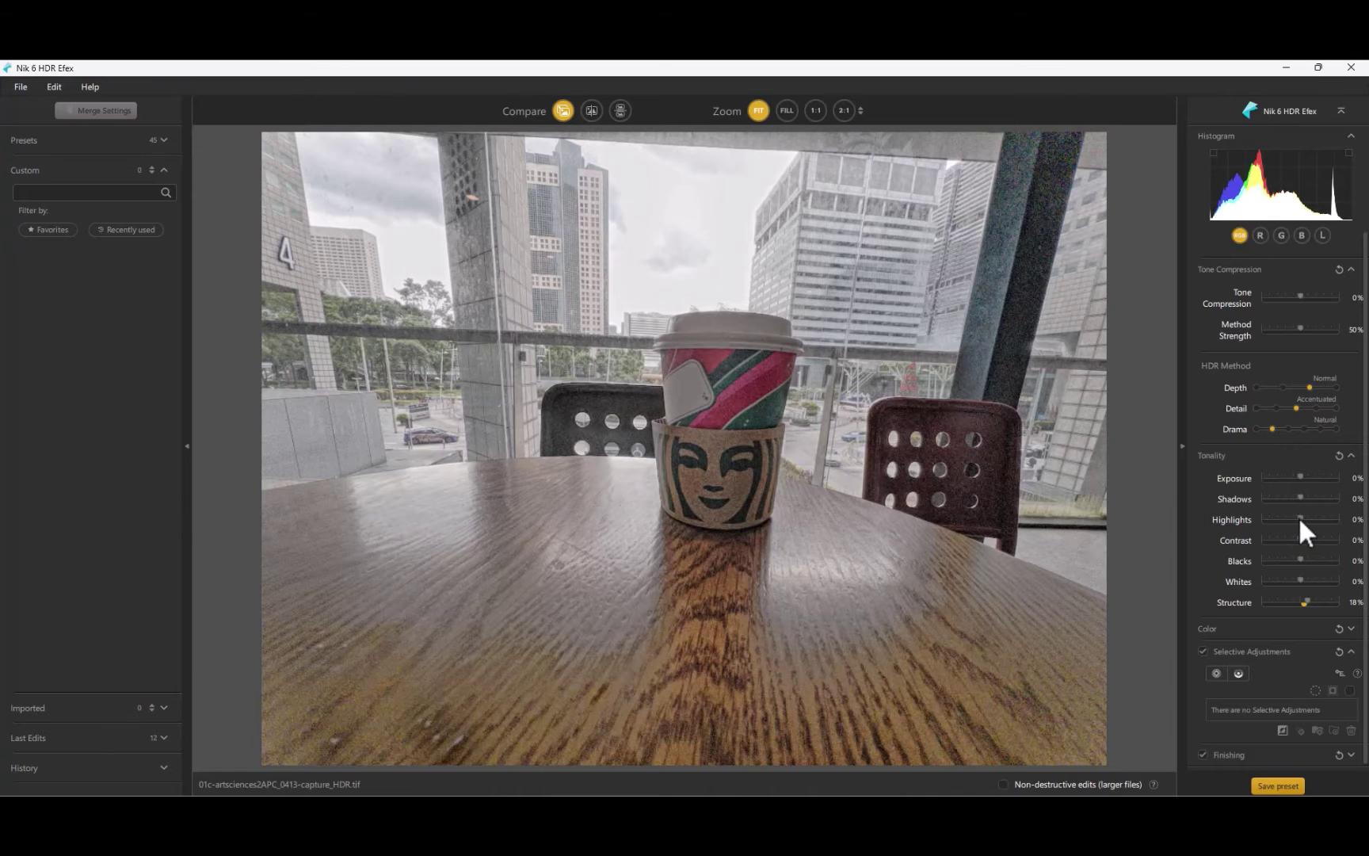
# - Set the café highlights to 16%, then give the sunset street Accentuated detail and lower highlights
pyautogui.moveTo(1300, 517)
pyautogui.mouseDown()
pyautogui.moveTo(1263, 519)
pyautogui.moveTo(1312, 516)
pyautogui.moveTo(1268, 511)
pyautogui.moveTo(1301, 517)
pyautogui.mouseUp()
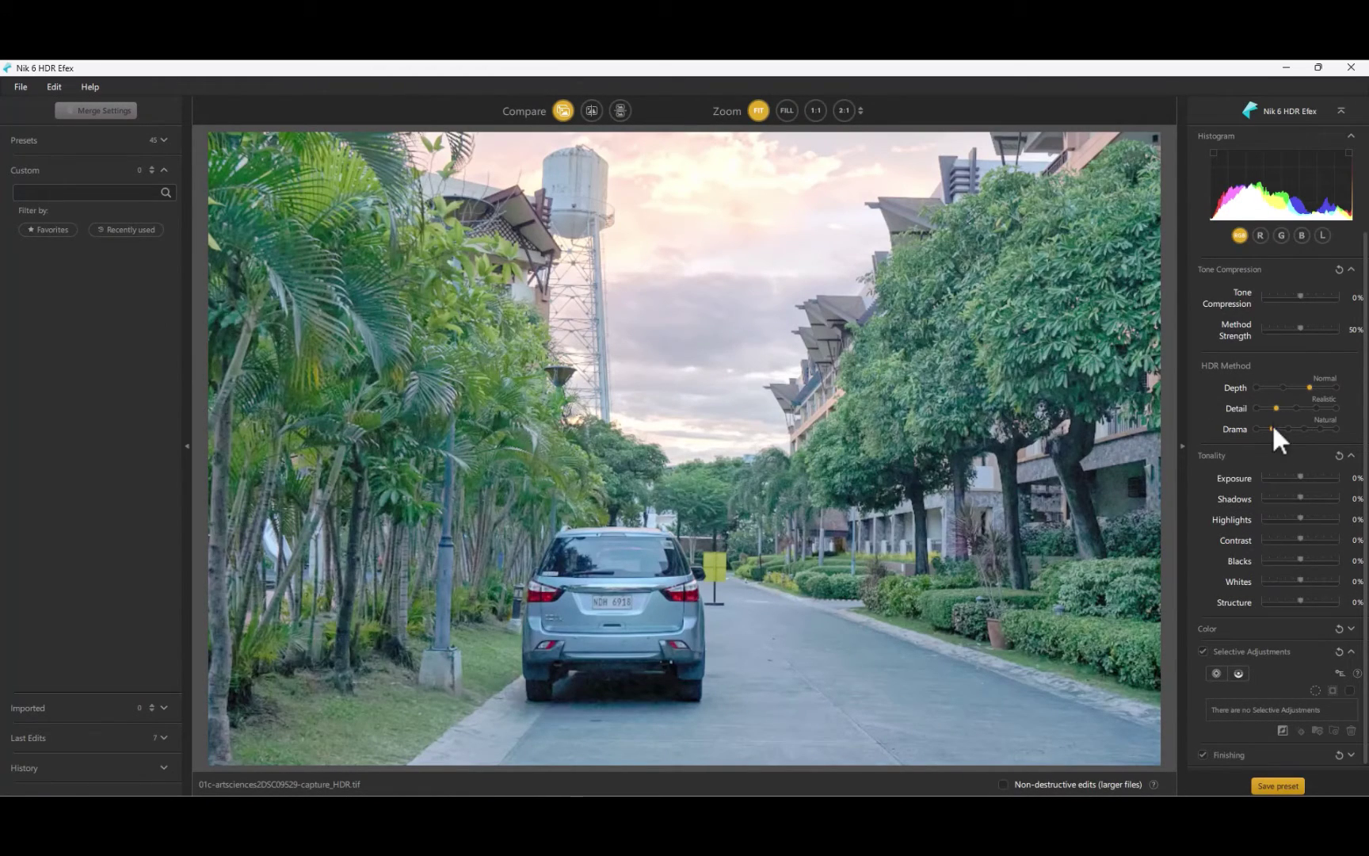
pyautogui.moveTo(1276, 407); pyautogui.dragTo(1290, 410)
pyautogui.moveTo(1301, 521)
pyautogui.mouseDown()
pyautogui.moveTo(1257, 521)
pyautogui.moveTo(1306, 521)
pyautogui.moveTo(1270, 521)
pyautogui.moveTo(1314, 524)
pyautogui.moveTo(1289, 532)
pyautogui.moveTo(1314, 539)
pyautogui.mouseUp()
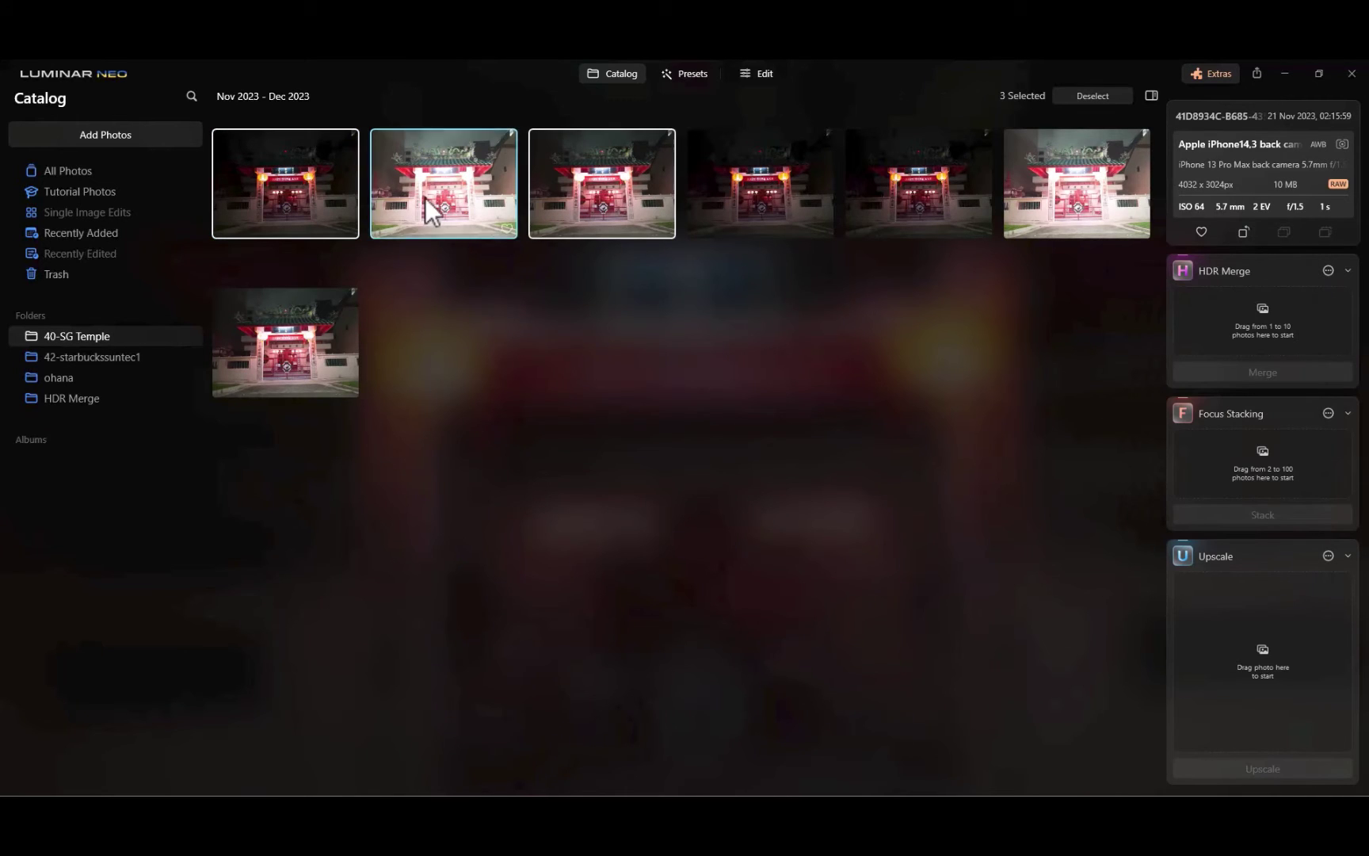
# - Merge the EV -2.0, 0.0 and +2.0 temple exposures and open the HDR TIF in Edit
pyautogui.moveTo(443, 190); pyautogui.dragTo(1275, 322)
pyautogui.click(1275, 370)
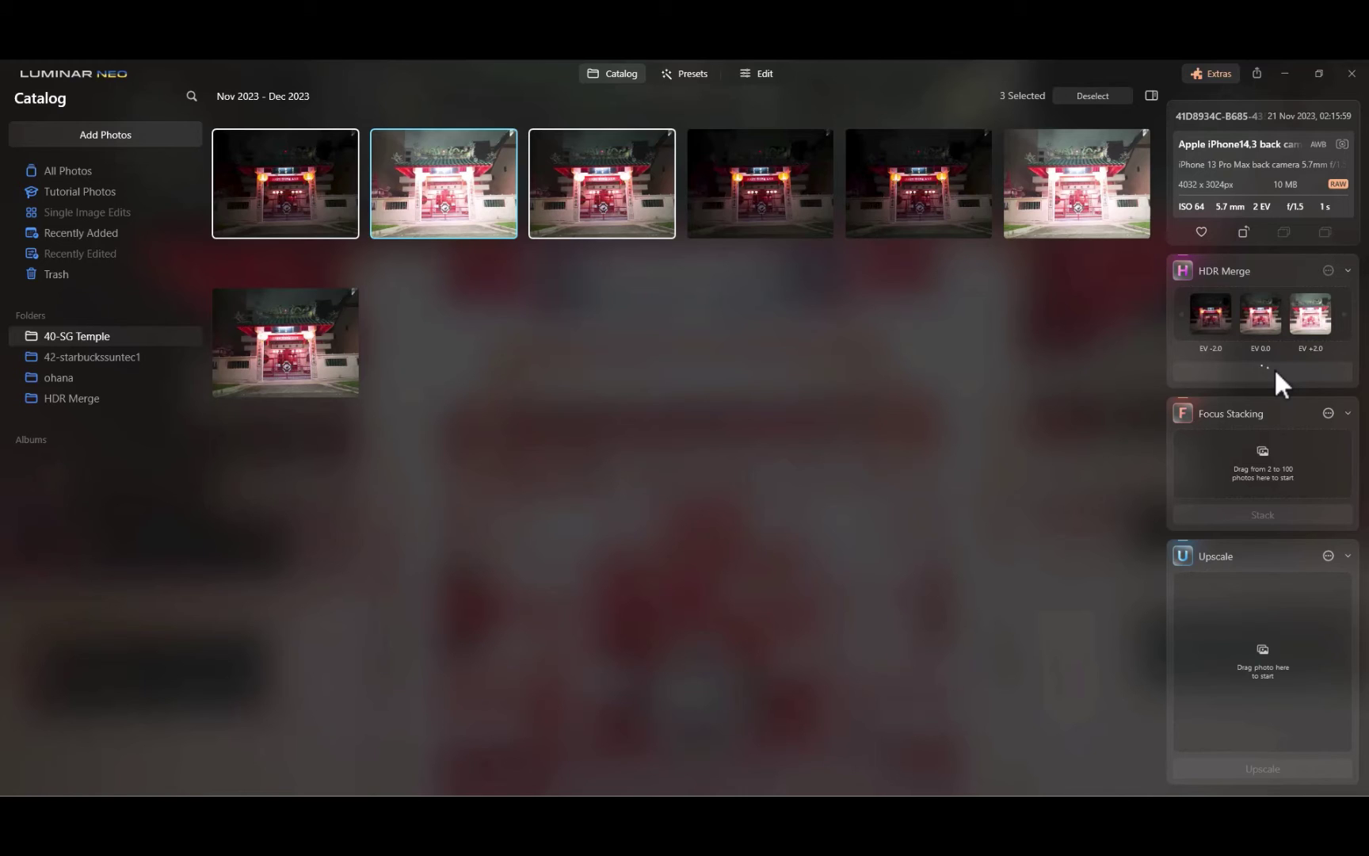
pyautogui.doubleClick(285, 199)
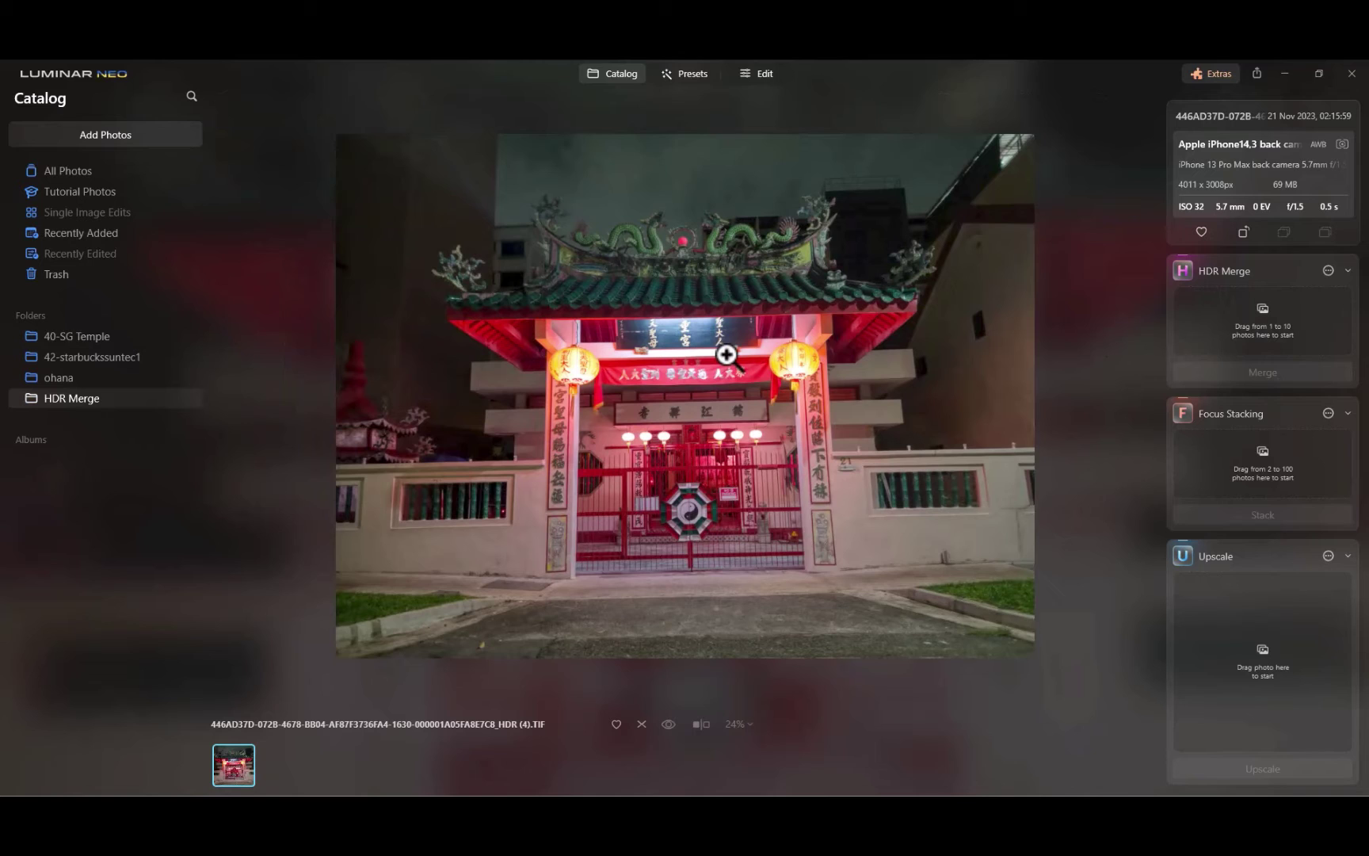
pyautogui.click(726, 355)
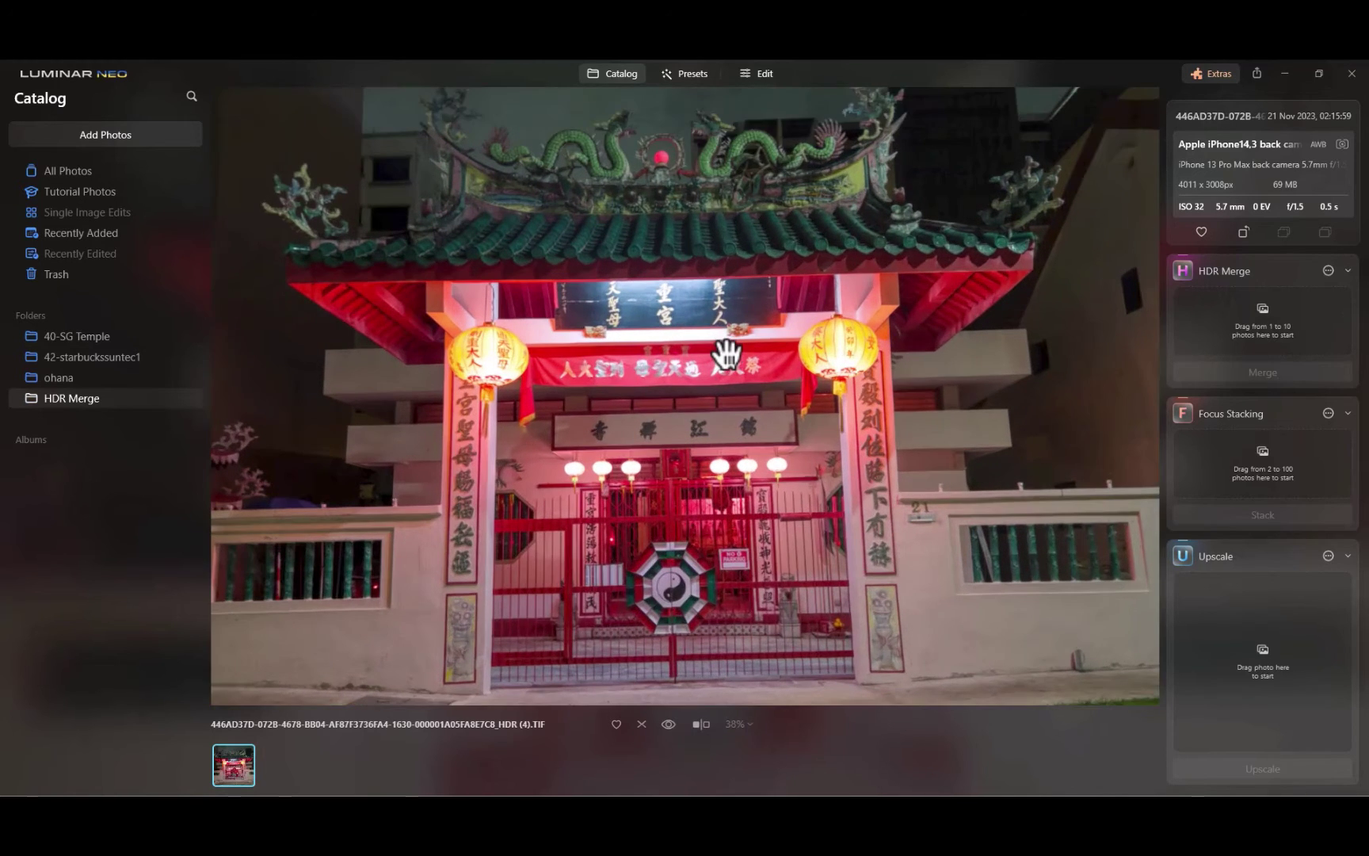
pyautogui.click(725, 353)
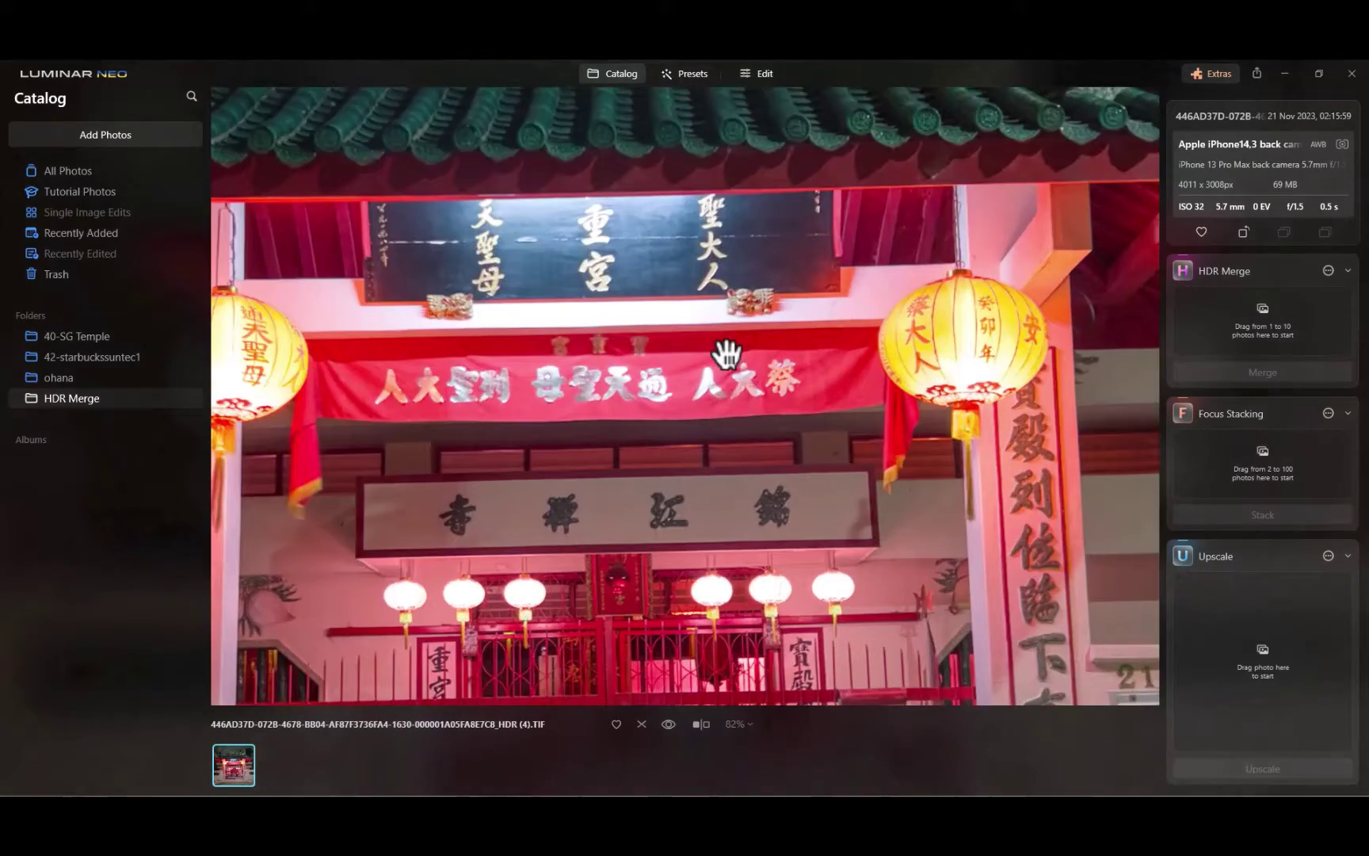
pyautogui.click(756, 74)
# - Apply perspective correction to the temple HDR in Crop
pyautogui.scroll(-3, 1225, 492)
pyautogui.click(1175, 181)
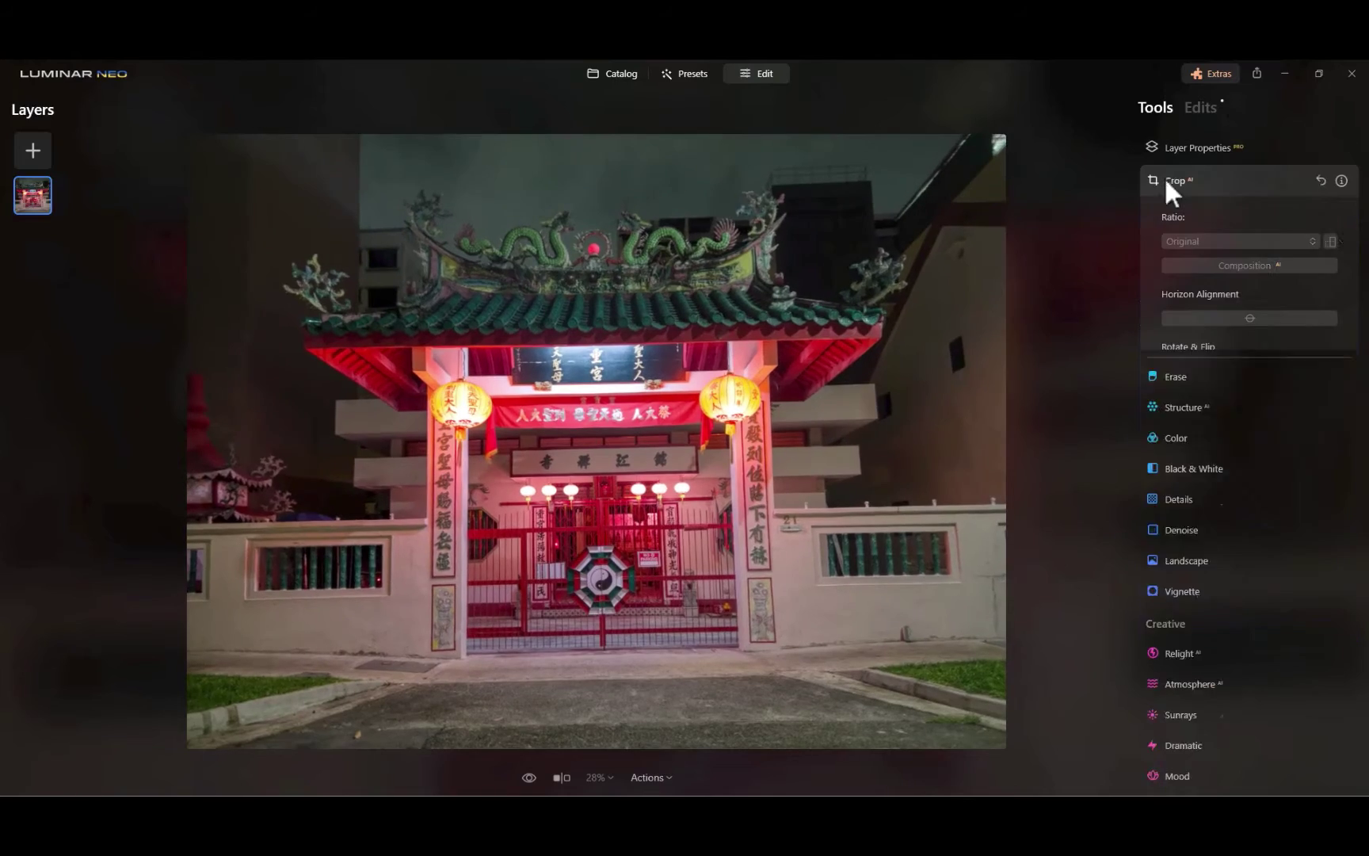
pyautogui.press('Return')
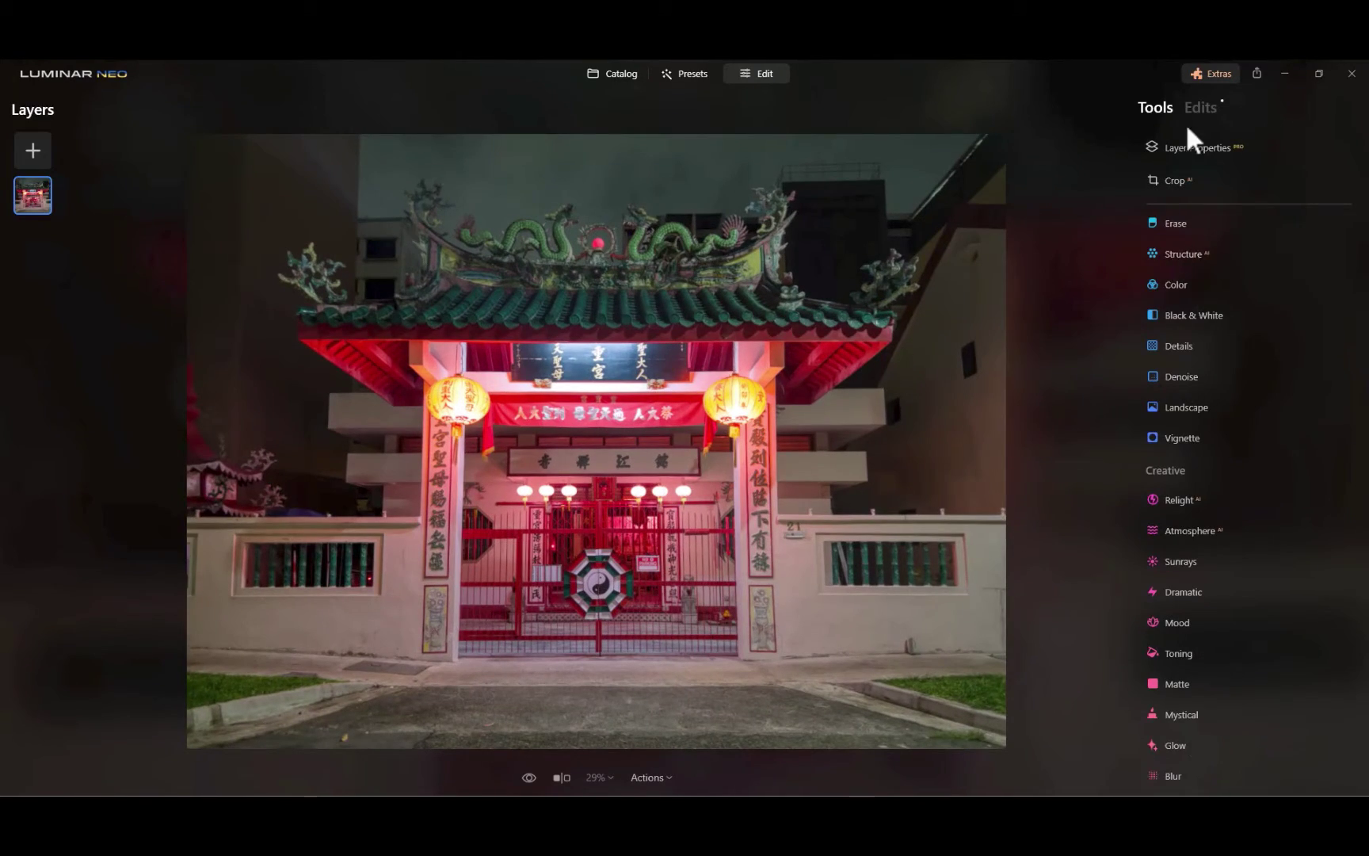
# - In Develop, set the temple's Exposure to -0.11 and reset Highlights to 0
pyautogui.scroll(2, 1186, 301)
pyautogui.click(1185, 341)
pyautogui.moveTo(1187, 345); pyautogui.dragTo(1248, 356)
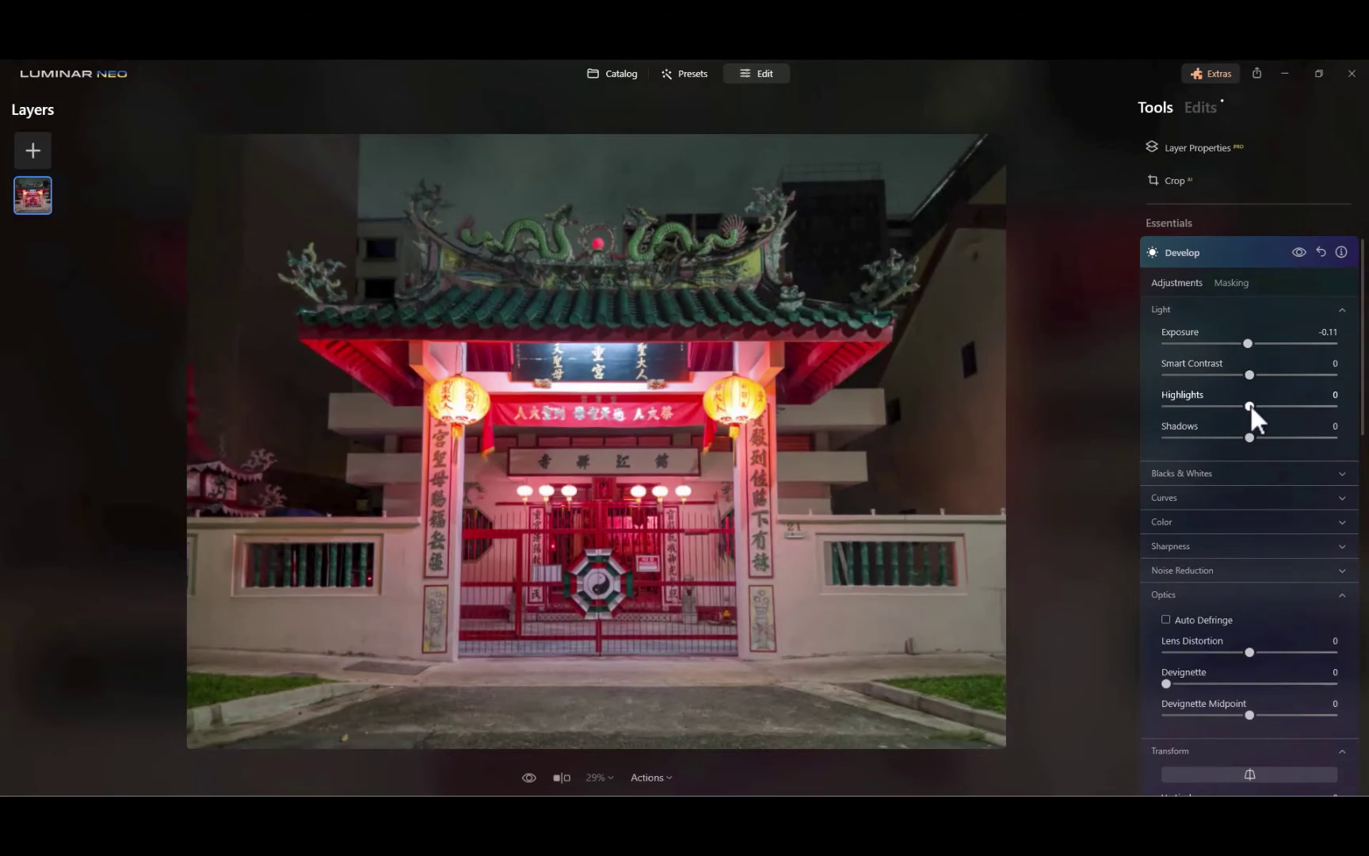
pyautogui.moveTo(1305, 404); pyautogui.dragTo(1326, 472)
pyautogui.click(1252, 438)
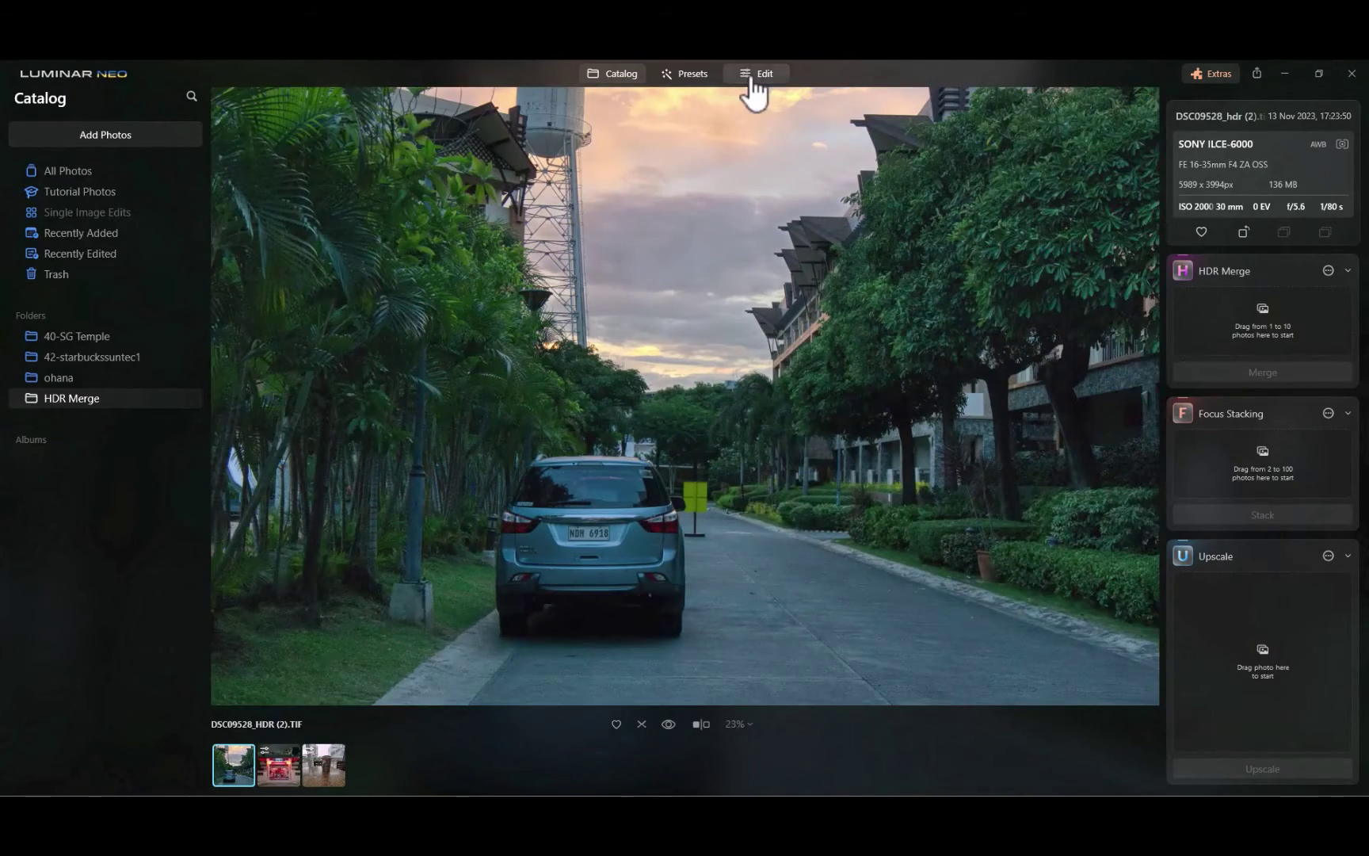
# - Open the sunset street HDR in Edit and raise its Shadows to 63
pyautogui.click(753, 75)
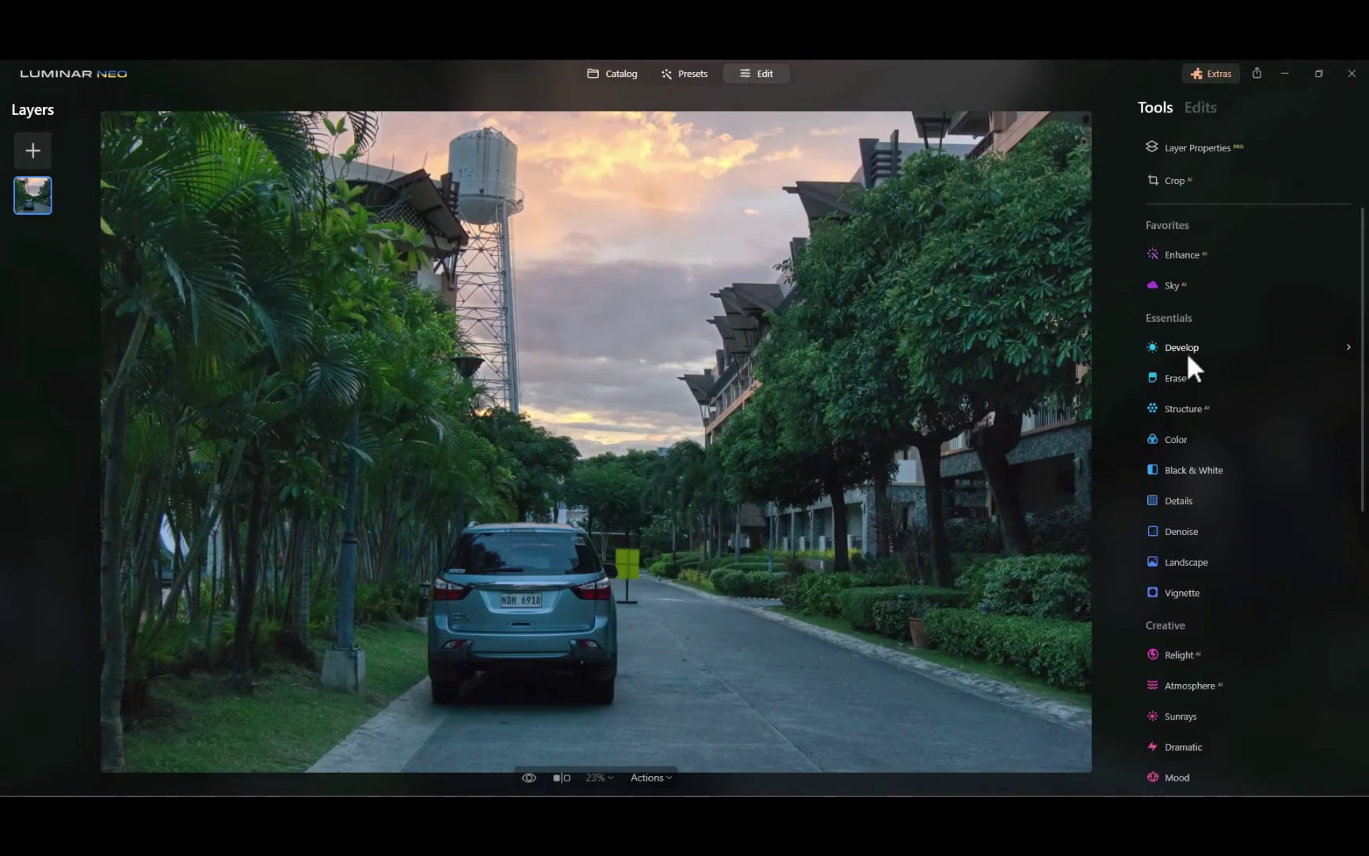
pyautogui.moveTo(1258, 437); pyautogui.dragTo(1117, 427)
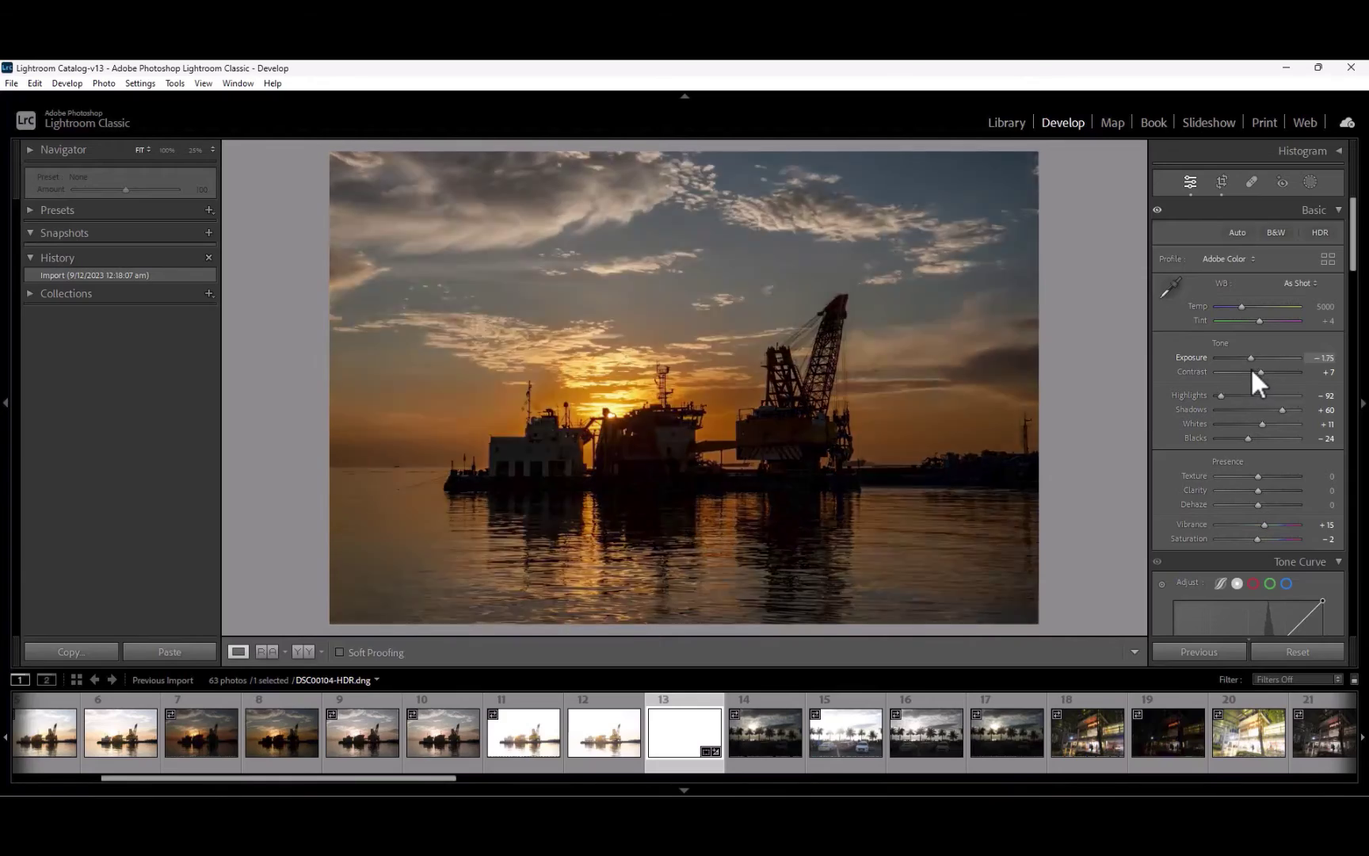
# - Brighten the harbour sunset, add a sky Linear Gradient with brighter highlights, then reset temple Highlights
pyautogui.moveTo(1251, 367)
pyautogui.mouseDown()
pyautogui.moveTo(1269, 371)
pyautogui.moveTo(1245, 367)
pyautogui.moveTo(1259, 367)
pyautogui.mouseUp()
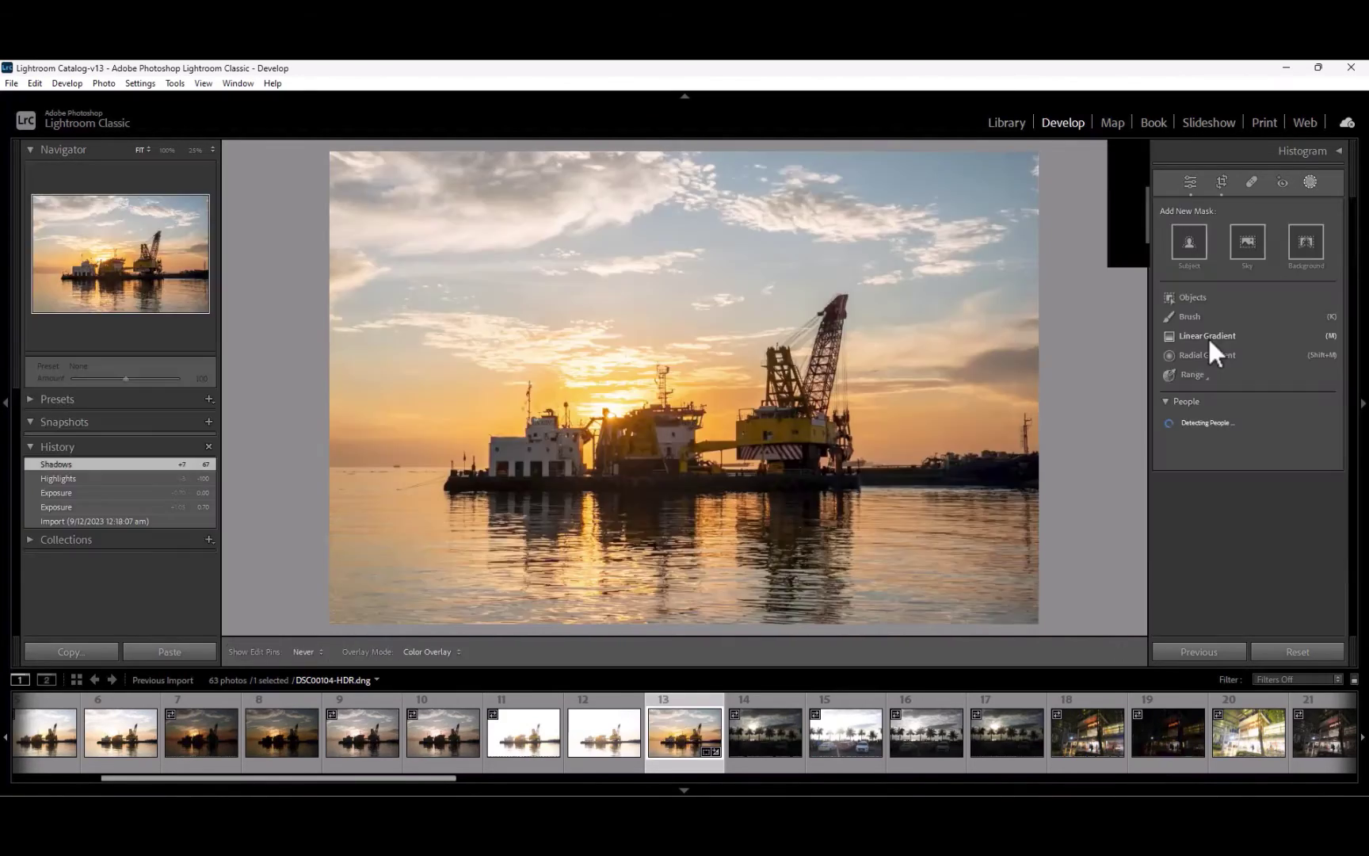
pyautogui.click(1208, 342)
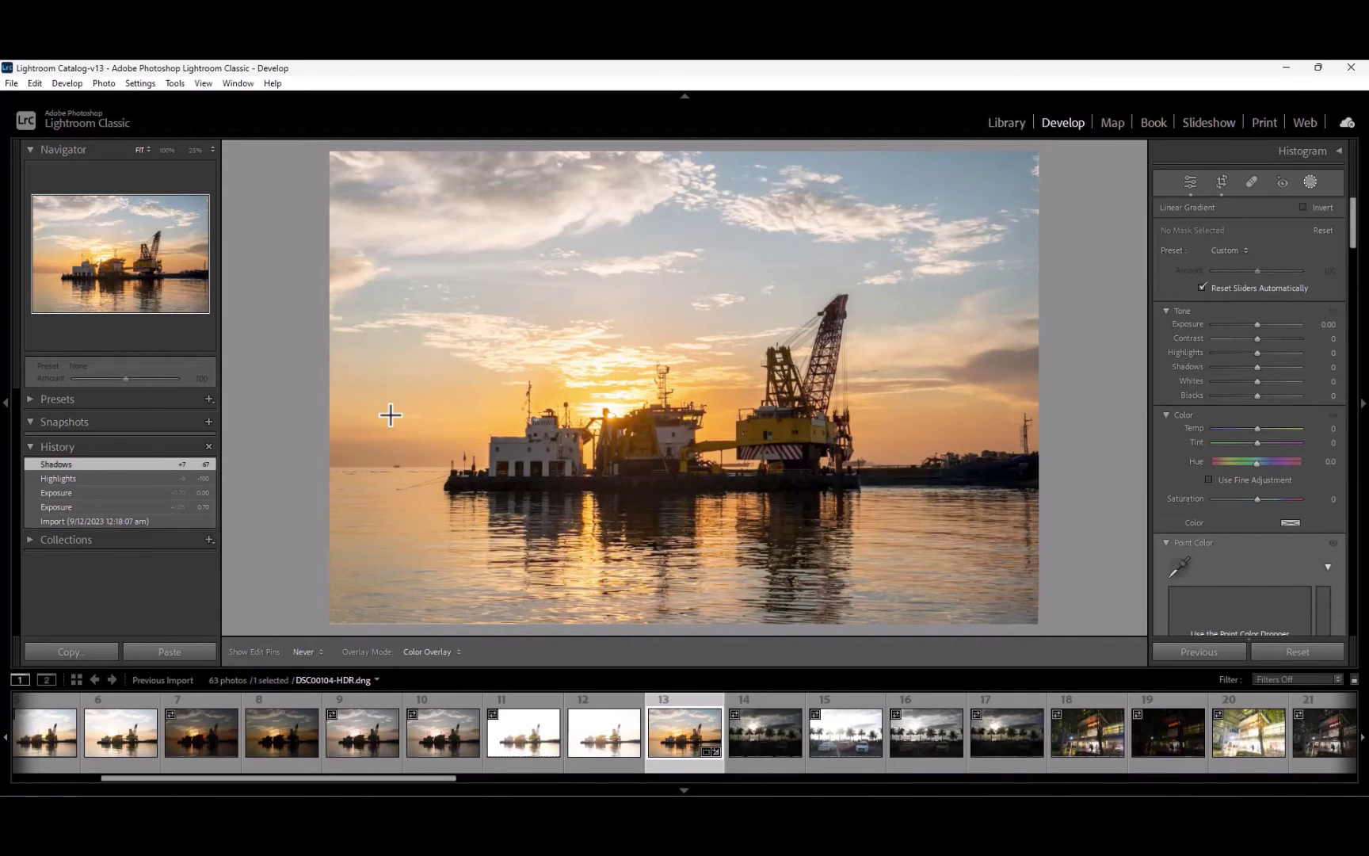
pyautogui.moveTo(390, 414); pyautogui.dragTo(388, 492)
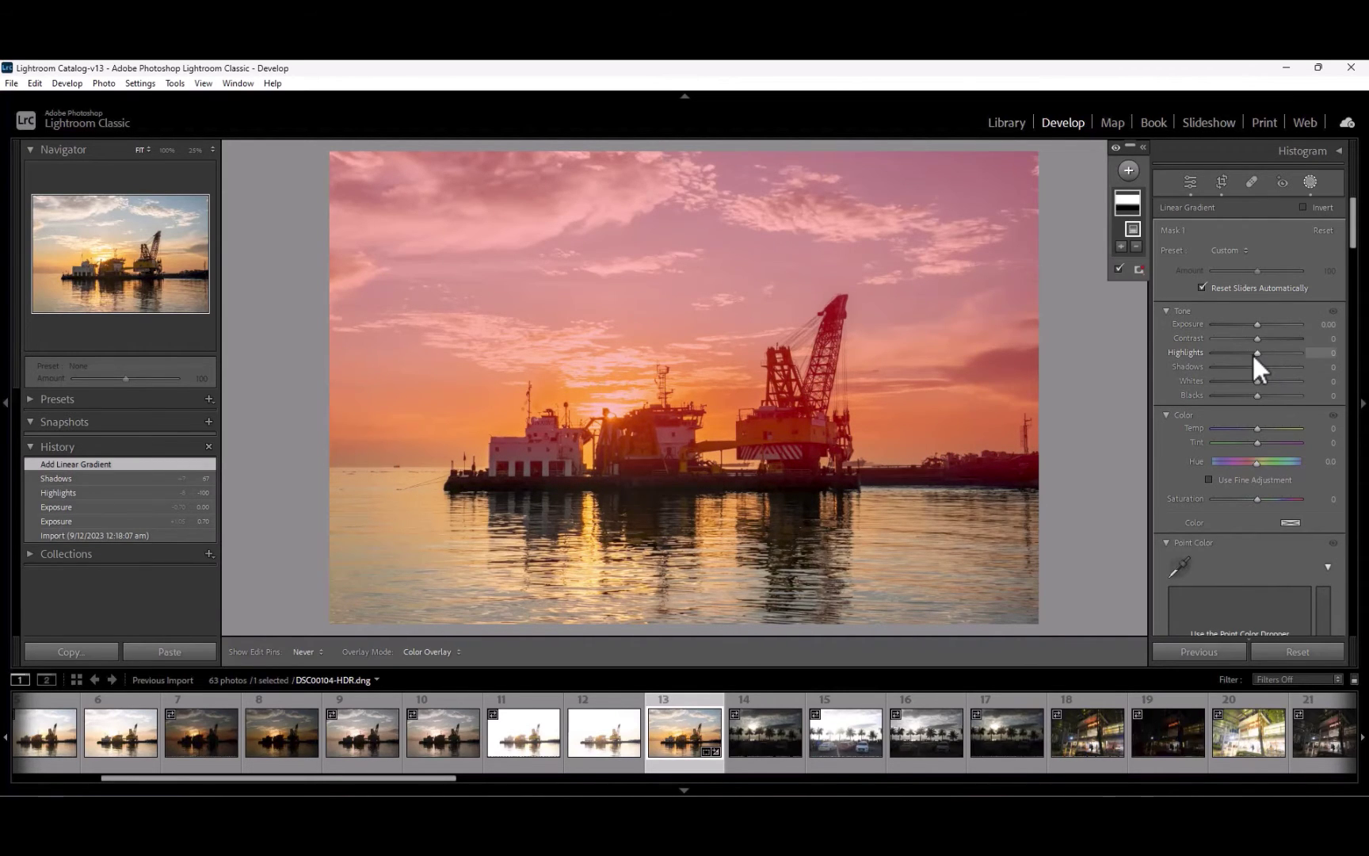
pyautogui.moveTo(1254, 354)
pyautogui.mouseDown()
pyautogui.moveTo(1189, 358)
pyautogui.moveTo(1311, 369)
pyautogui.moveTo(1230, 357)
pyautogui.mouseUp()
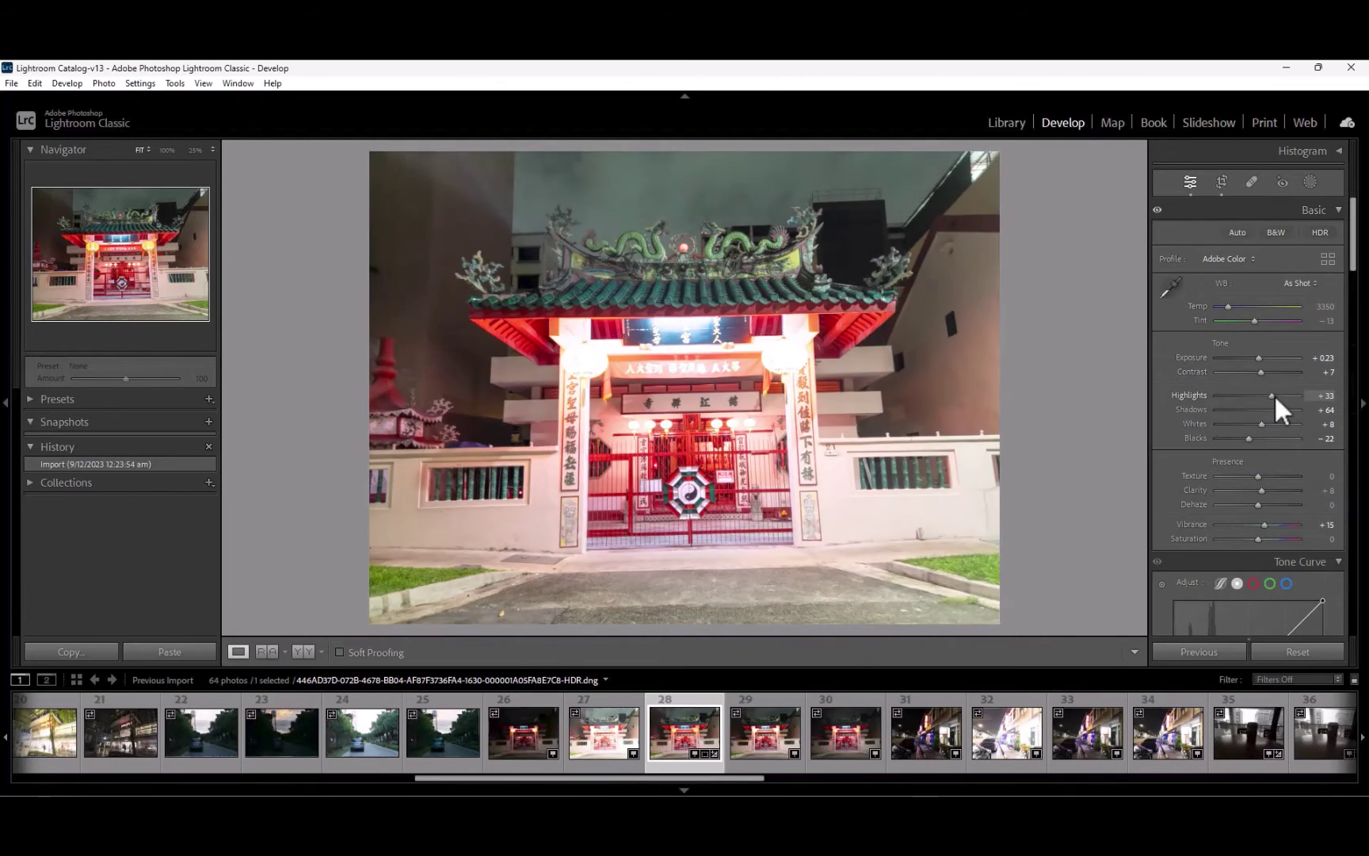
pyautogui.moveTo(1274, 394); pyautogui.dragTo(1212, 392)
pyautogui.doubleClick(1217, 394)
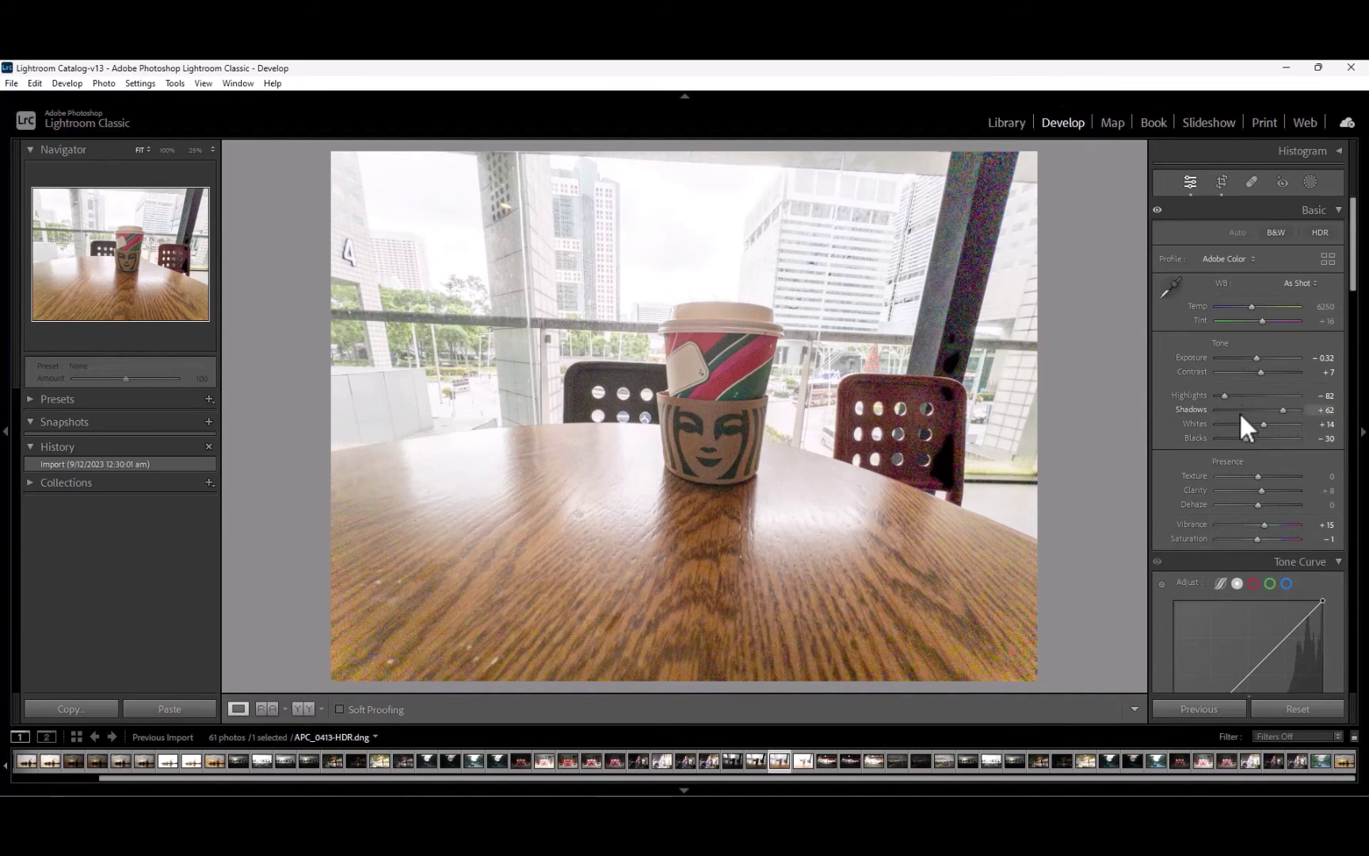
# - Set the café photo to Highlights -100, Shadows +46, Exposure 0.00, and add a Select Sky mask
pyautogui.moveTo(1223, 393); pyautogui.dragTo(1166, 389)
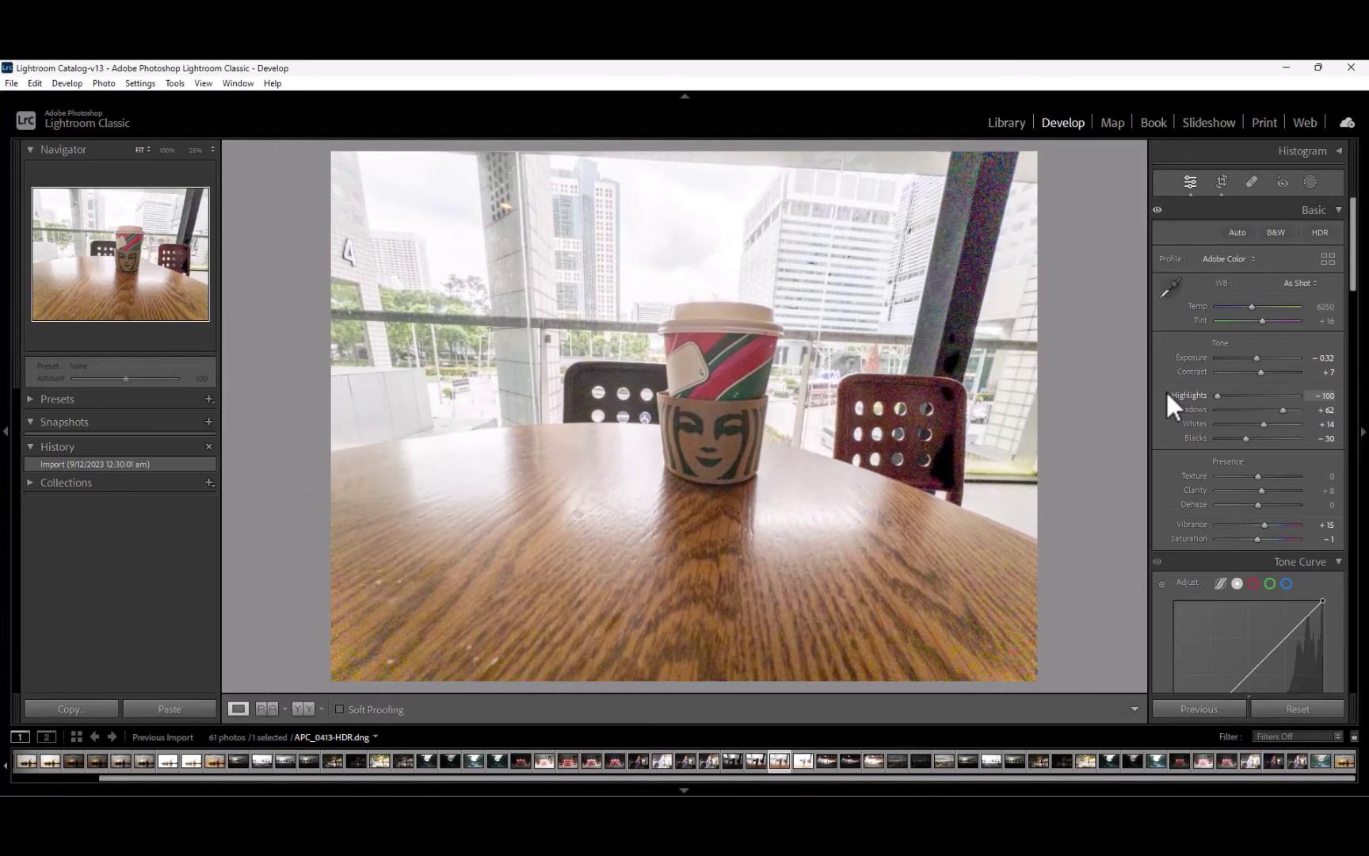
pyautogui.click(1283, 409)
pyautogui.moveTo(1283, 407); pyautogui.dragTo(1280, 407)
pyautogui.doubleClick(1257, 358)
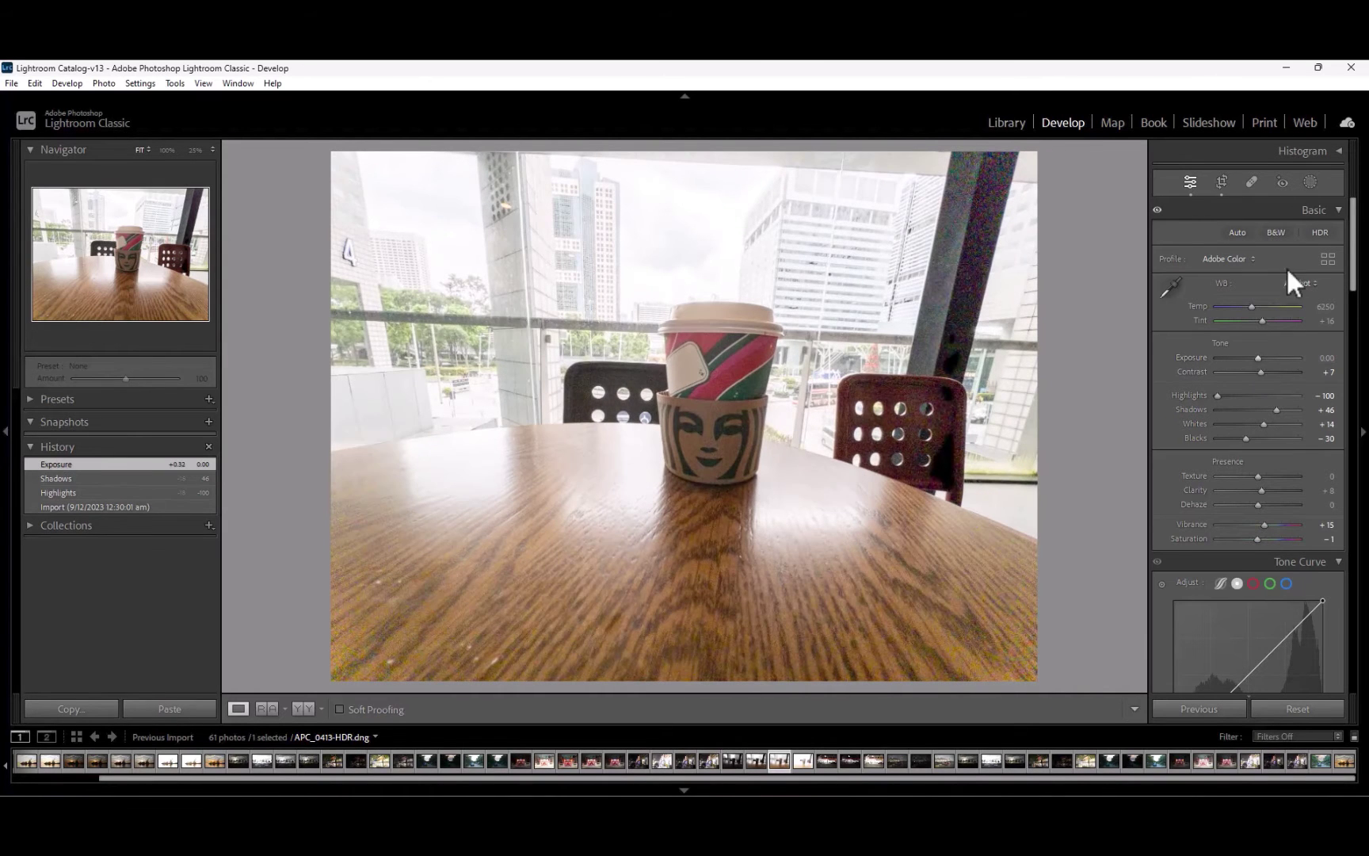
pyautogui.click(1307, 183)
pyautogui.click(1248, 244)
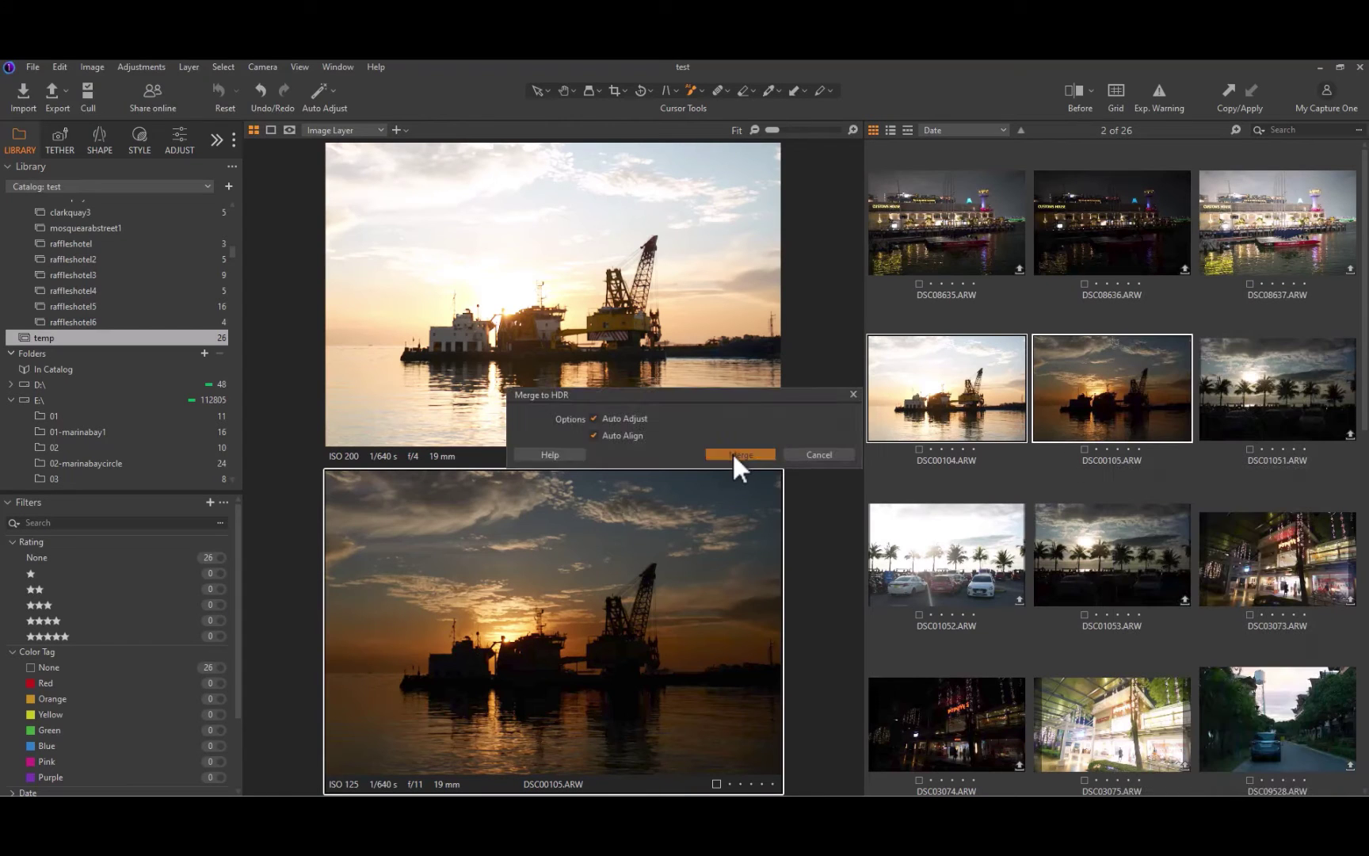
# - Merge the two harbour sunset RAWs to HDR, brighten Exposure and set Brightness to -8
pyautogui.click(734, 456)
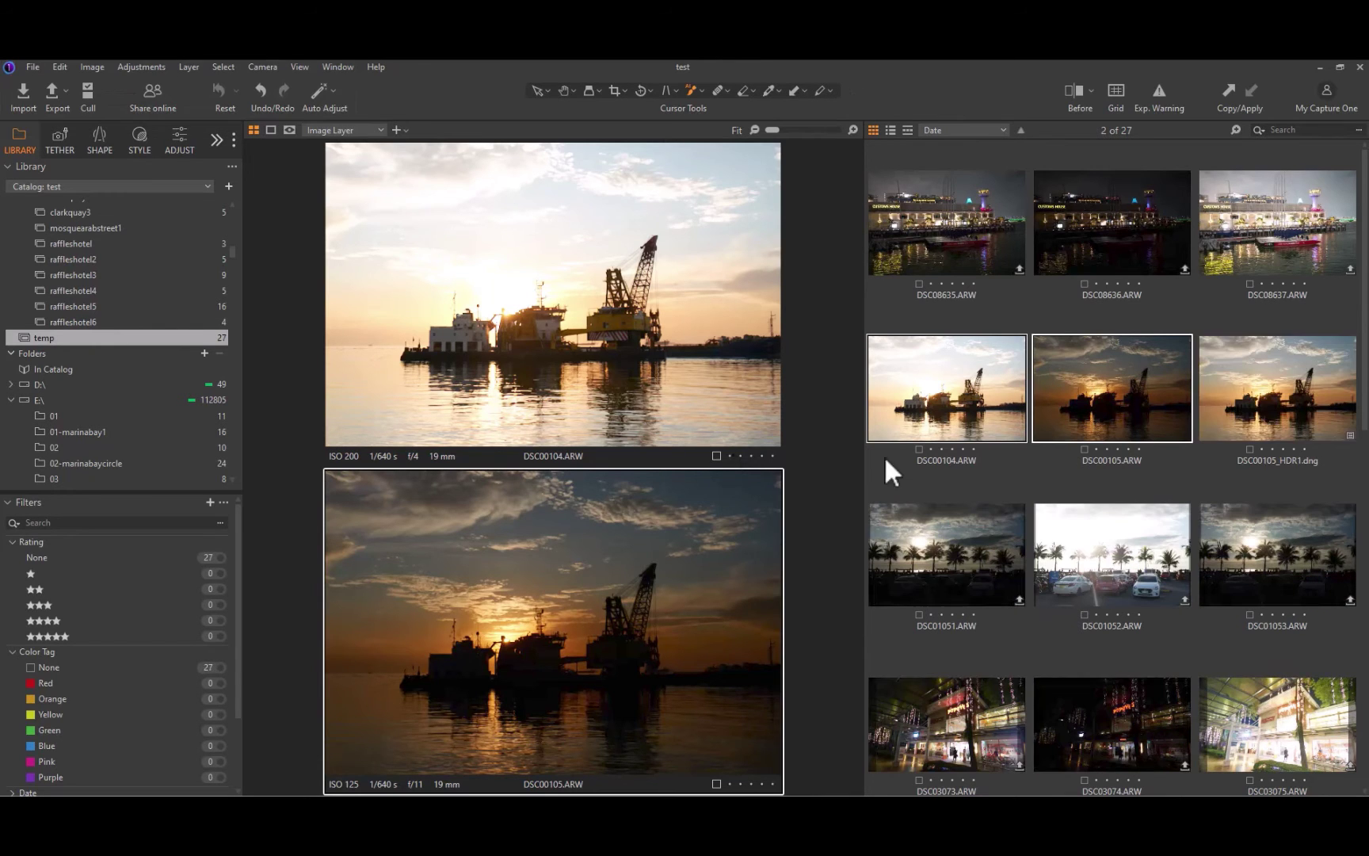
pyautogui.click(178, 139)
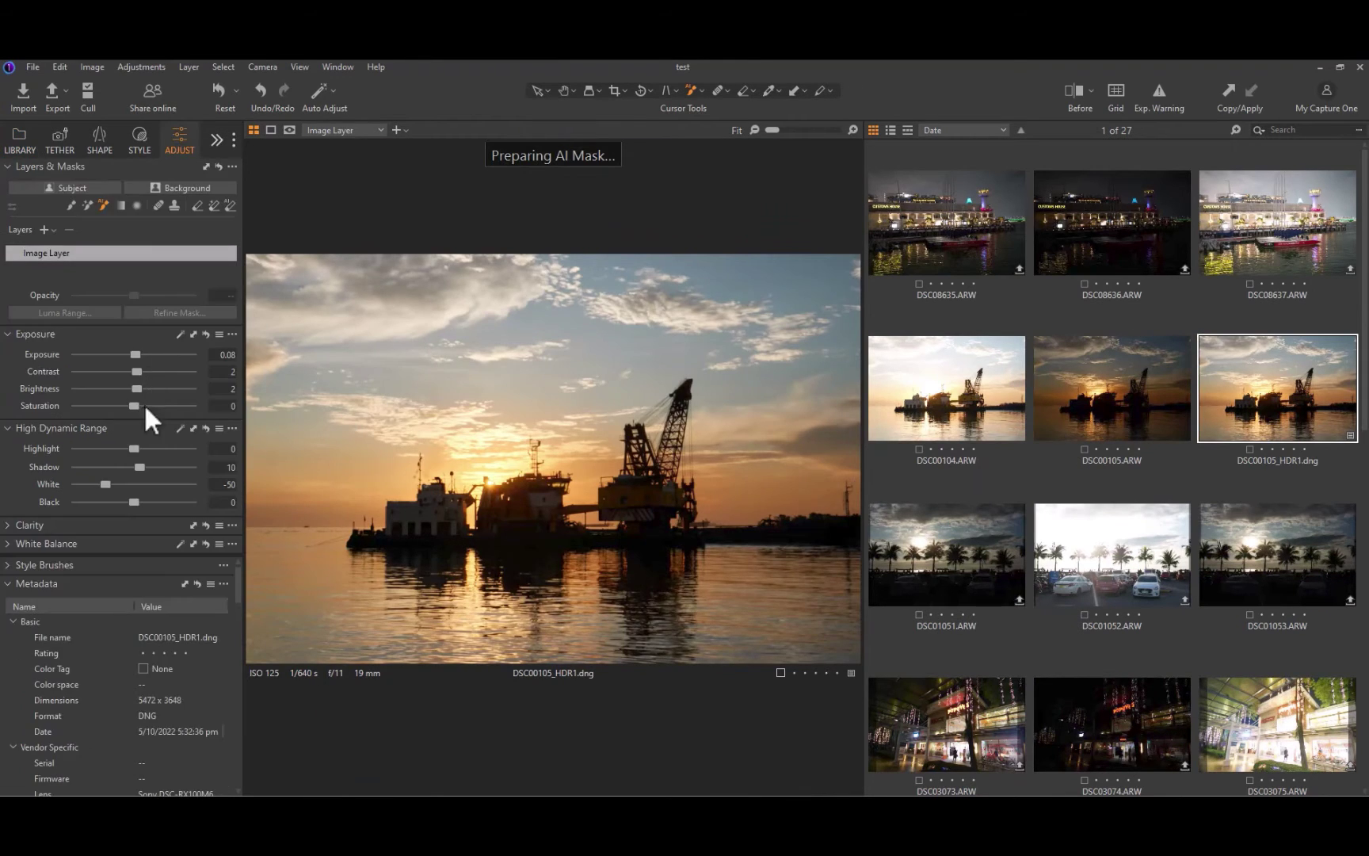
pyautogui.moveTo(143, 353); pyautogui.dragTo(125, 390)
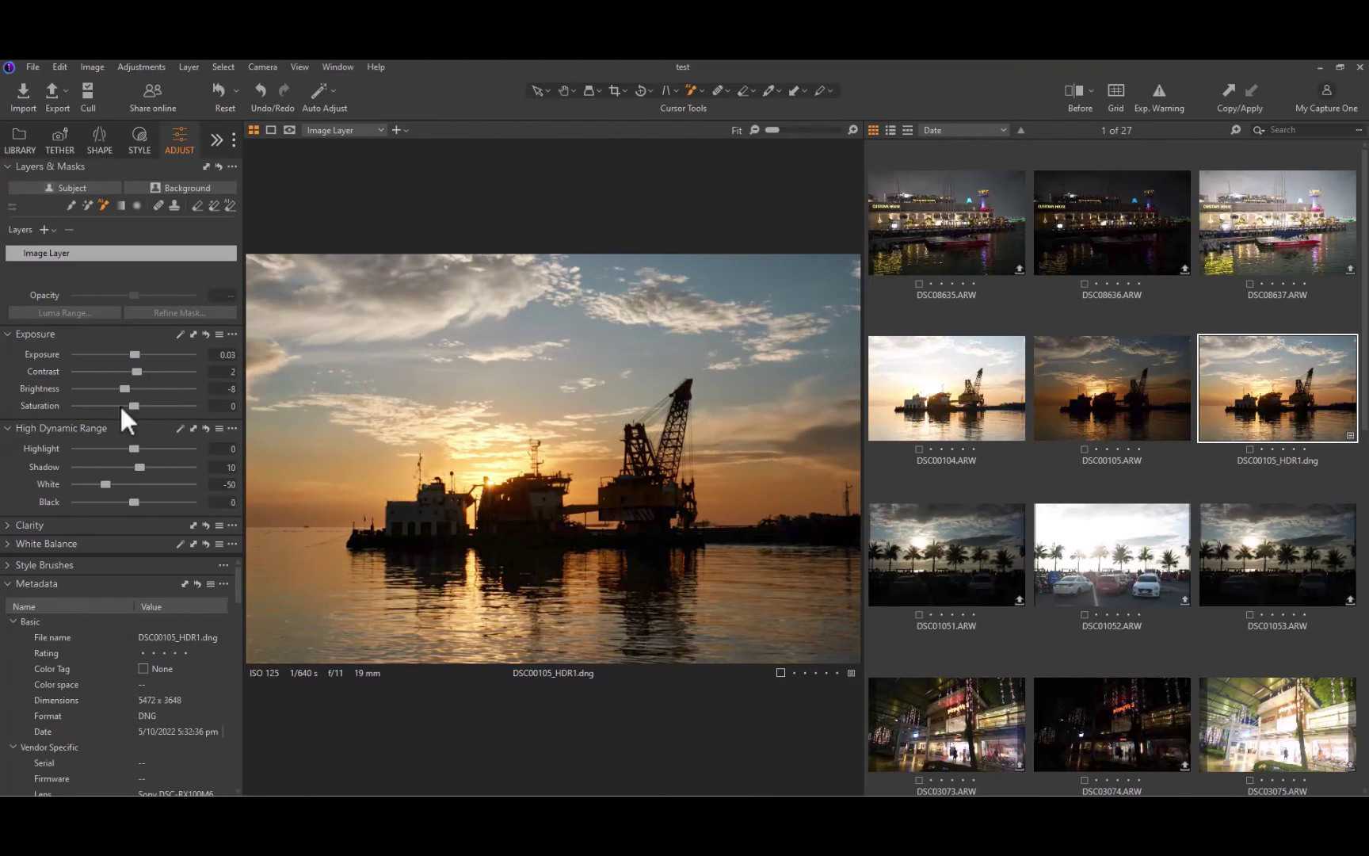
pyautogui.moveTo(139, 466)
pyautogui.mouseDown()
pyautogui.moveTo(180, 470)
pyautogui.moveTo(59, 454)
pyautogui.moveTo(269, 467)
pyautogui.moveTo(134, 468)
pyautogui.mouseUp()
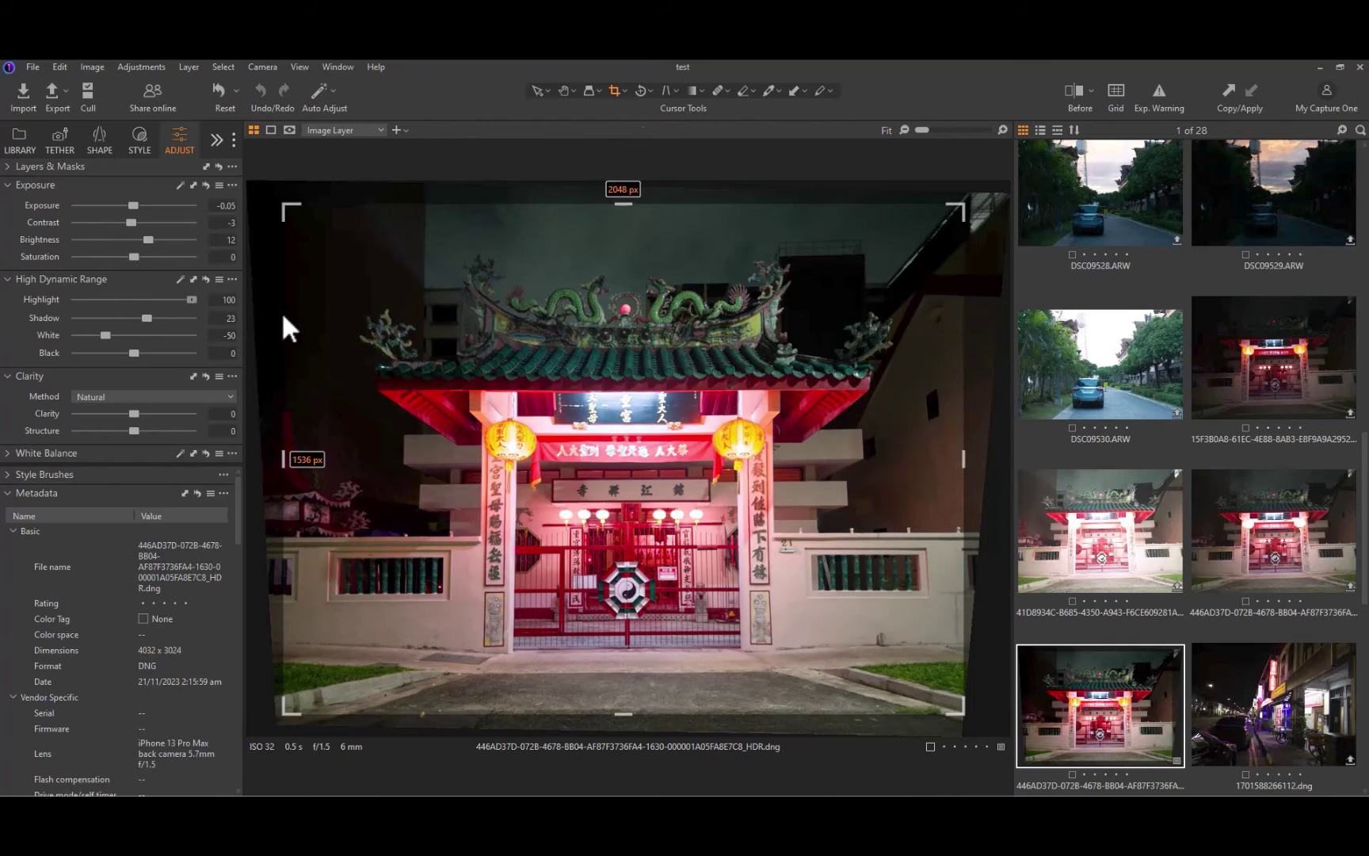
# - Lower the temple's Highlight, use Classic clarity with Structure 40, then adjust the café's Shadow
pyautogui.moveTo(193, 306); pyautogui.dragTo(159, 320)
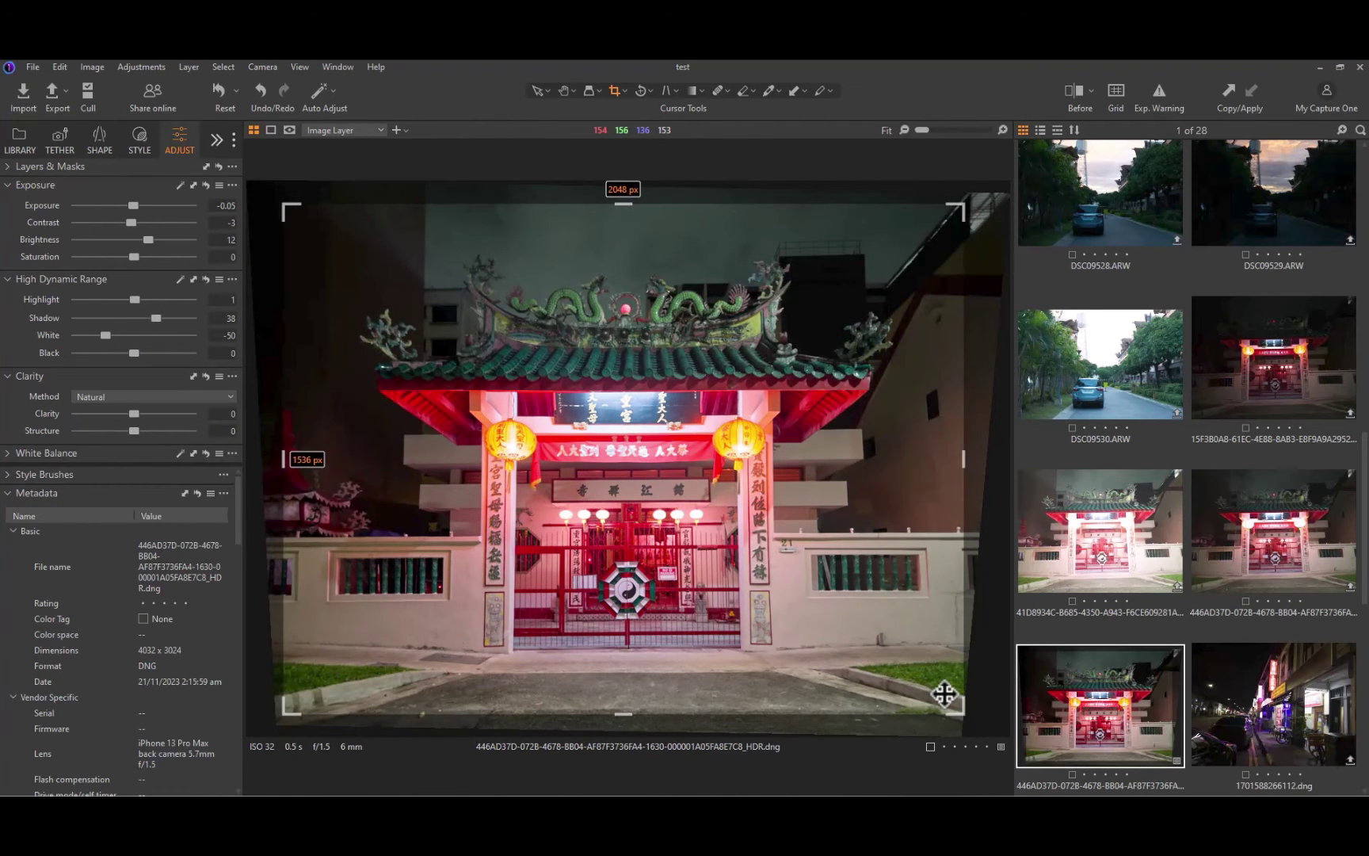
pyautogui.click(146, 398)
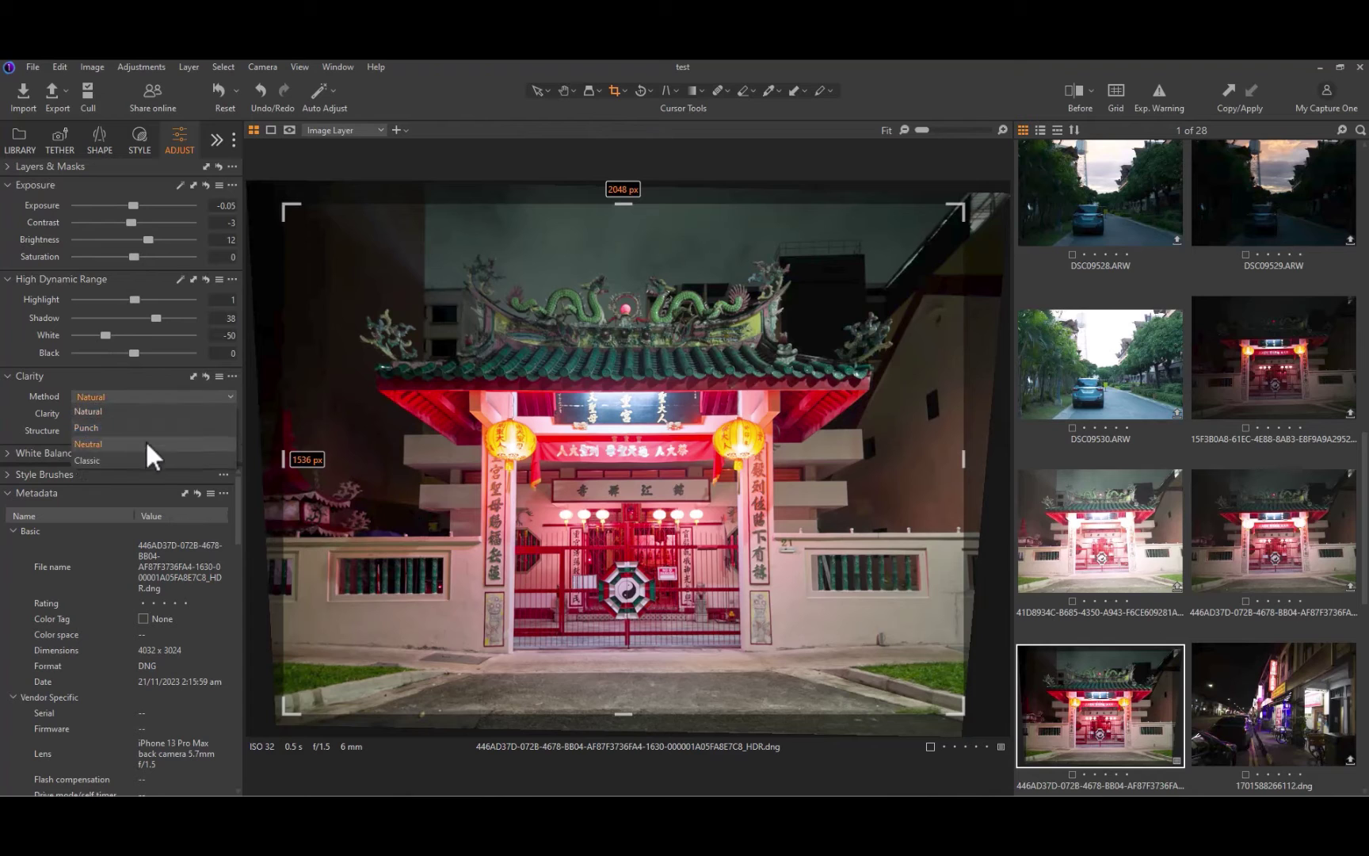
pyautogui.click(145, 441)
pyautogui.moveTo(134, 428); pyautogui.dragTo(155, 432)
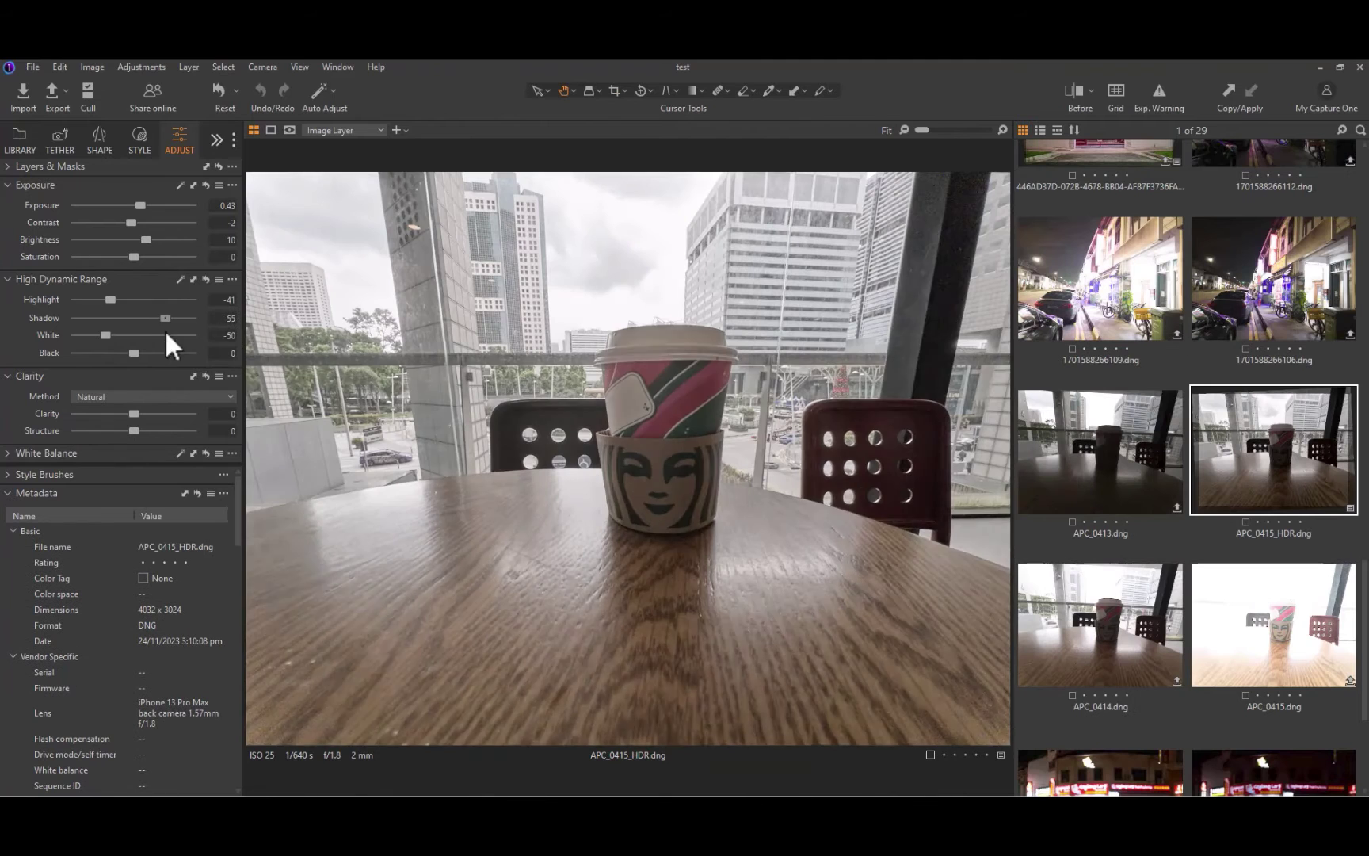
pyautogui.moveTo(164, 328)
pyautogui.mouseDown()
pyautogui.moveTo(74, 330)
pyautogui.moveTo(189, 343)
pyautogui.moveTo(175, 342)
pyautogui.mouseUp()
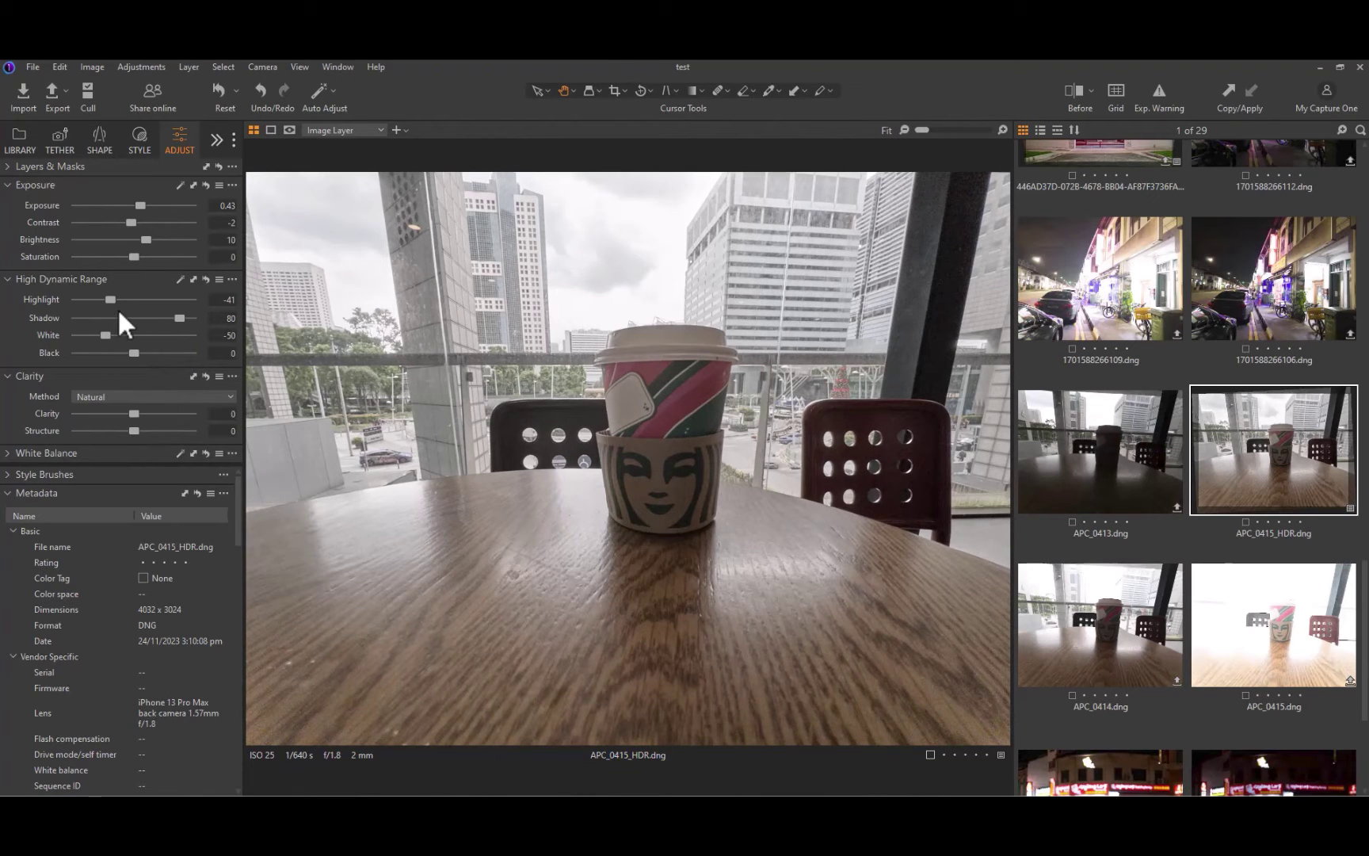
# - Ease the café HDR's Highlight to -31 with Shadow held at 80
pyautogui.moveTo(104, 297)
pyautogui.mouseDown()
pyautogui.moveTo(42, 293)
pyautogui.moveTo(110, 298)
pyautogui.moveTo(55, 317)
pyautogui.moveTo(141, 300)
pyautogui.moveTo(112, 304)
pyautogui.mouseUp()
# - Box the café sky with the AI mask brush to create Adjustment Layer 1
pyautogui.click(7, 166)
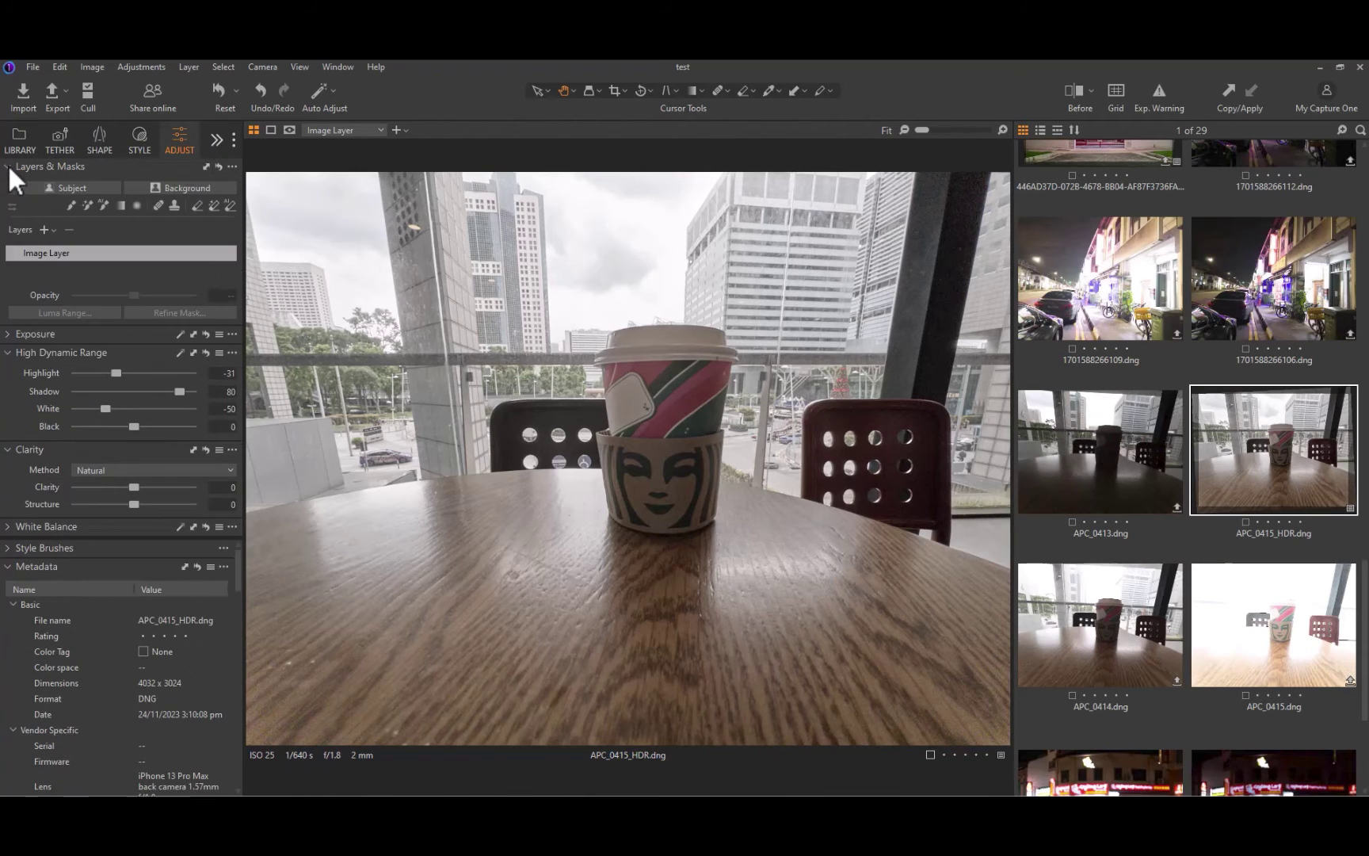
pyautogui.click(103, 205)
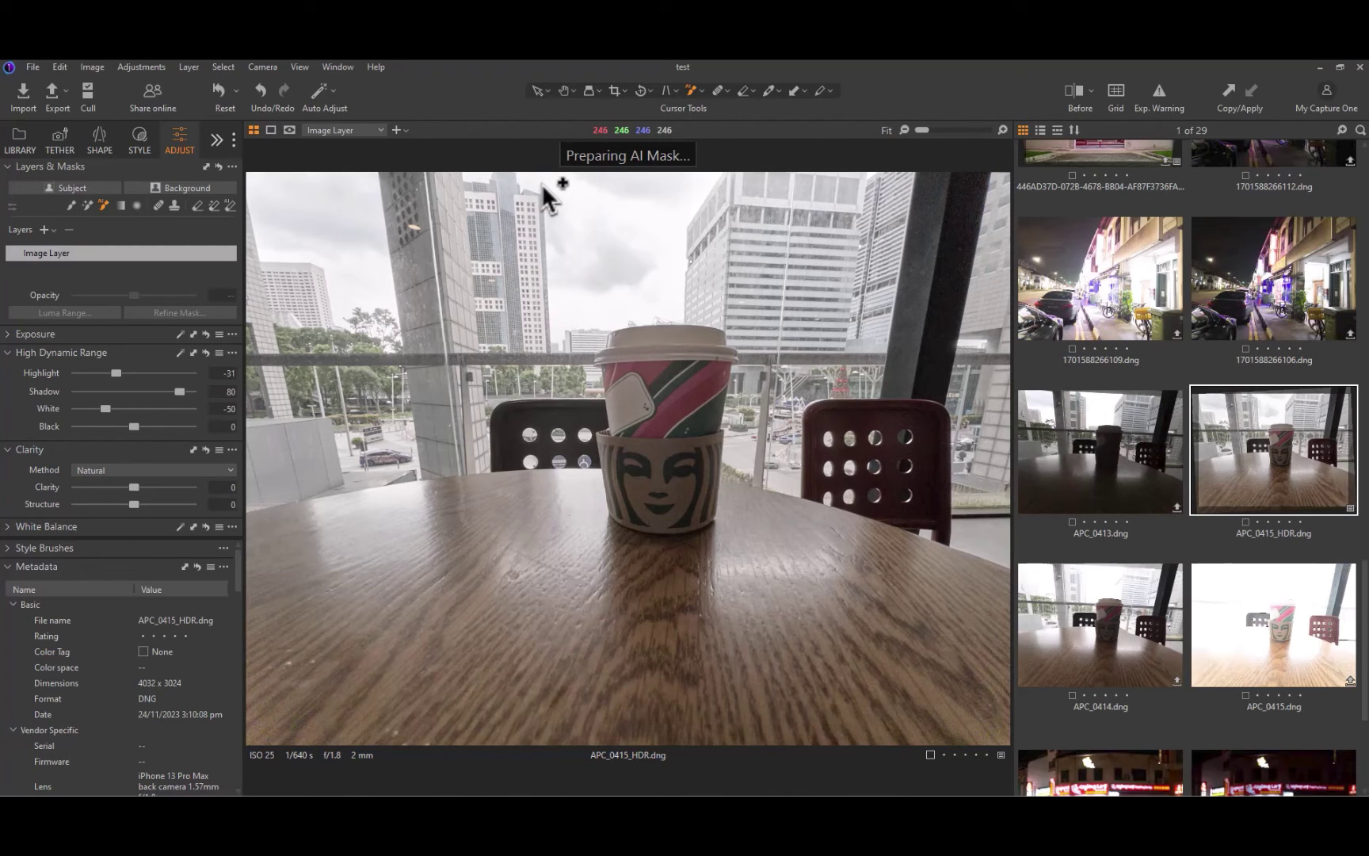
pyautogui.moveTo(542, 178); pyautogui.dragTo(700, 346)
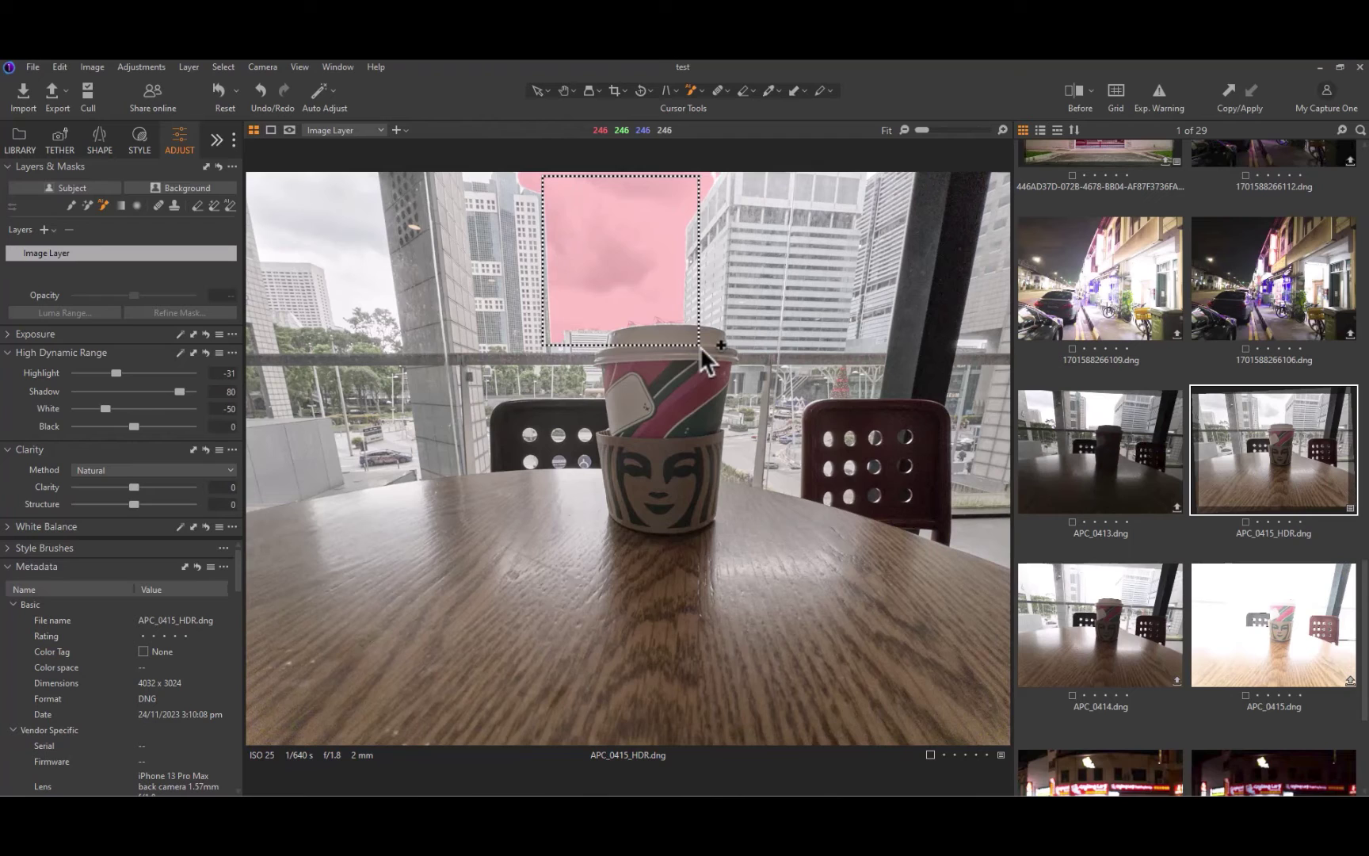
pyautogui.click(256, 177)
pyautogui.moveTo(256, 176); pyautogui.dragTo(416, 357)
# - Check the sky mask overlay with M and set the layer's Highlight to 12
pyautogui.press('m')
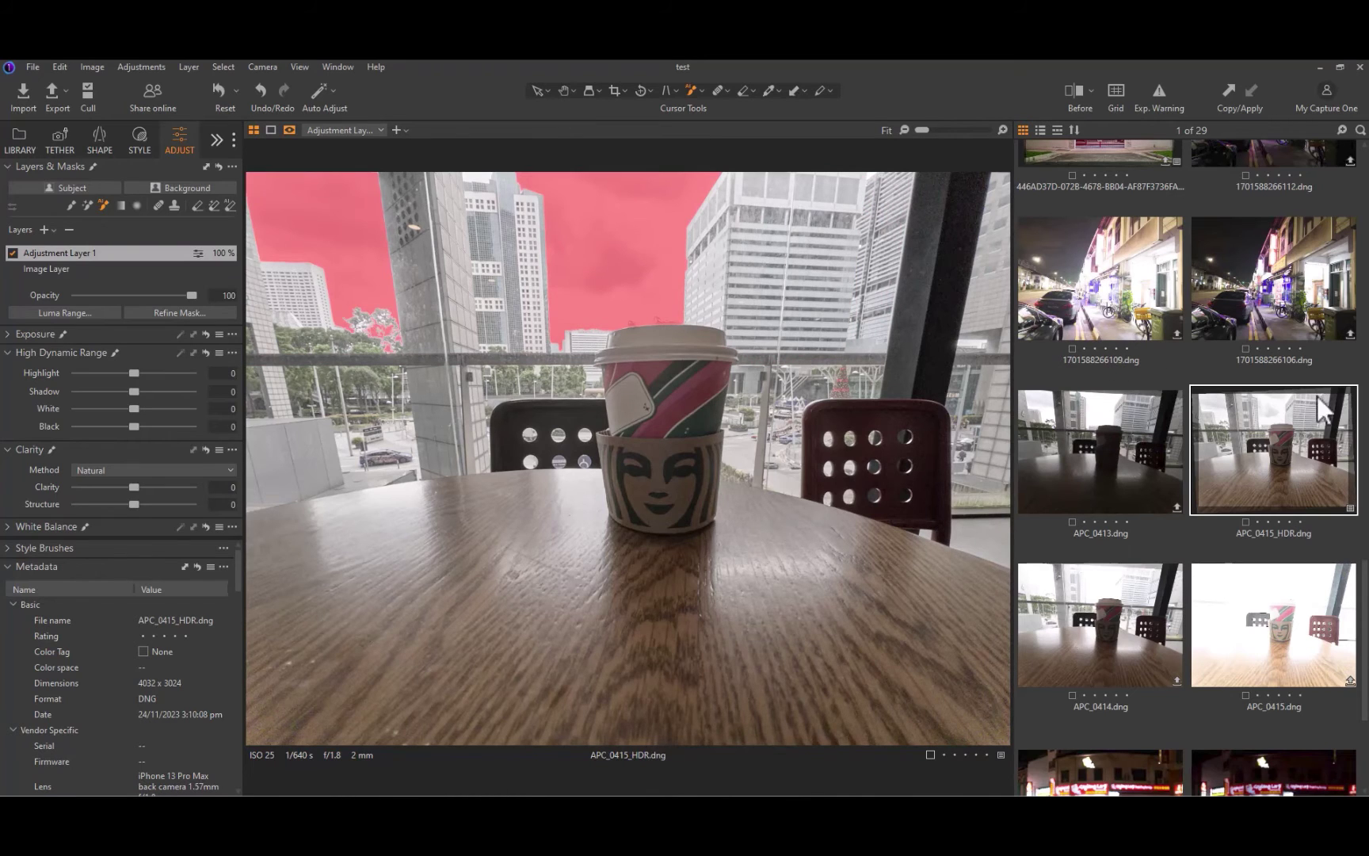
pyautogui.press('m')
pyautogui.press('m')
pyautogui.press('m')
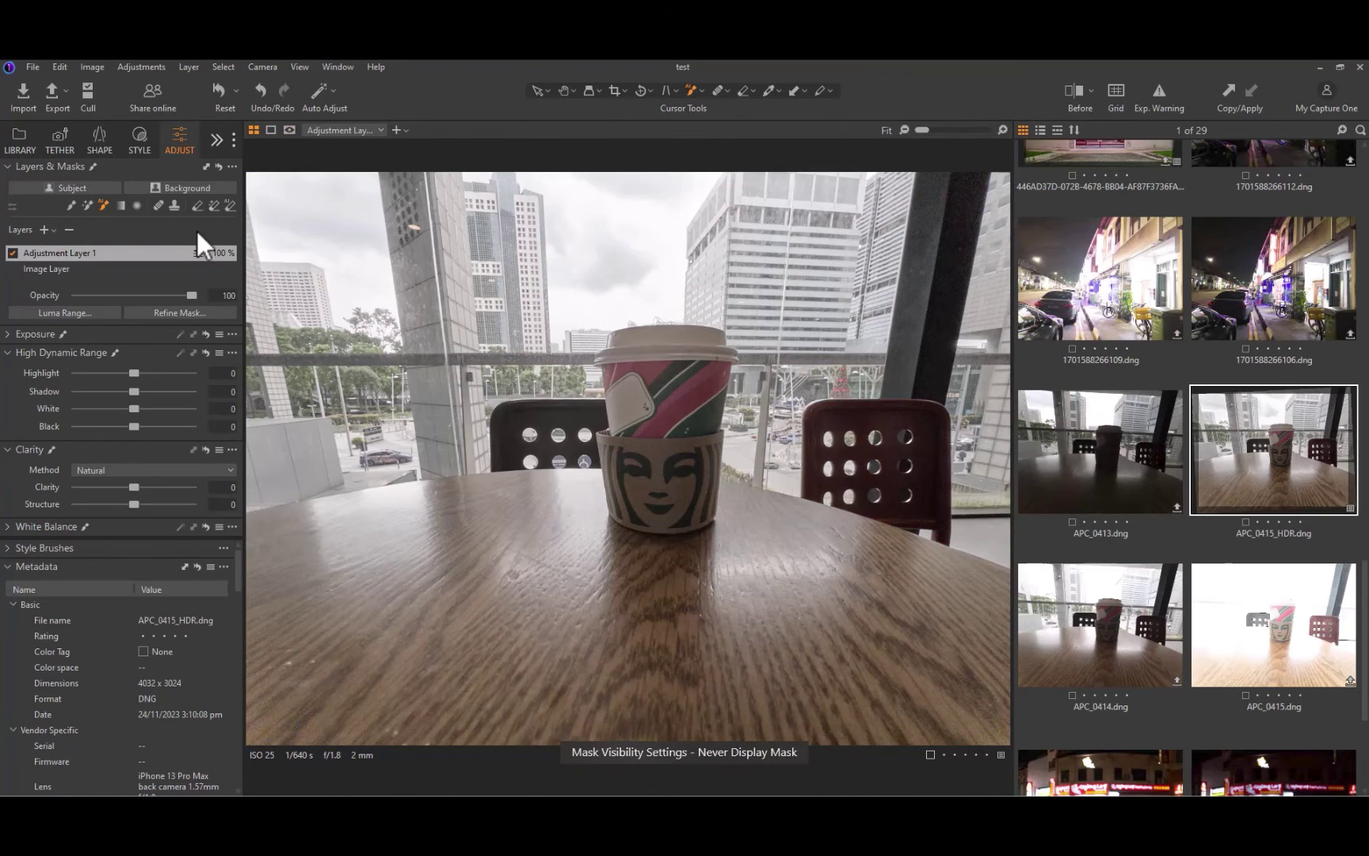
pyautogui.moveTo(131, 375)
pyautogui.mouseDown()
pyautogui.moveTo(58, 364)
pyautogui.moveTo(181, 373)
pyautogui.moveTo(51, 370)
pyautogui.moveTo(135, 364)
pyautogui.mouseUp()
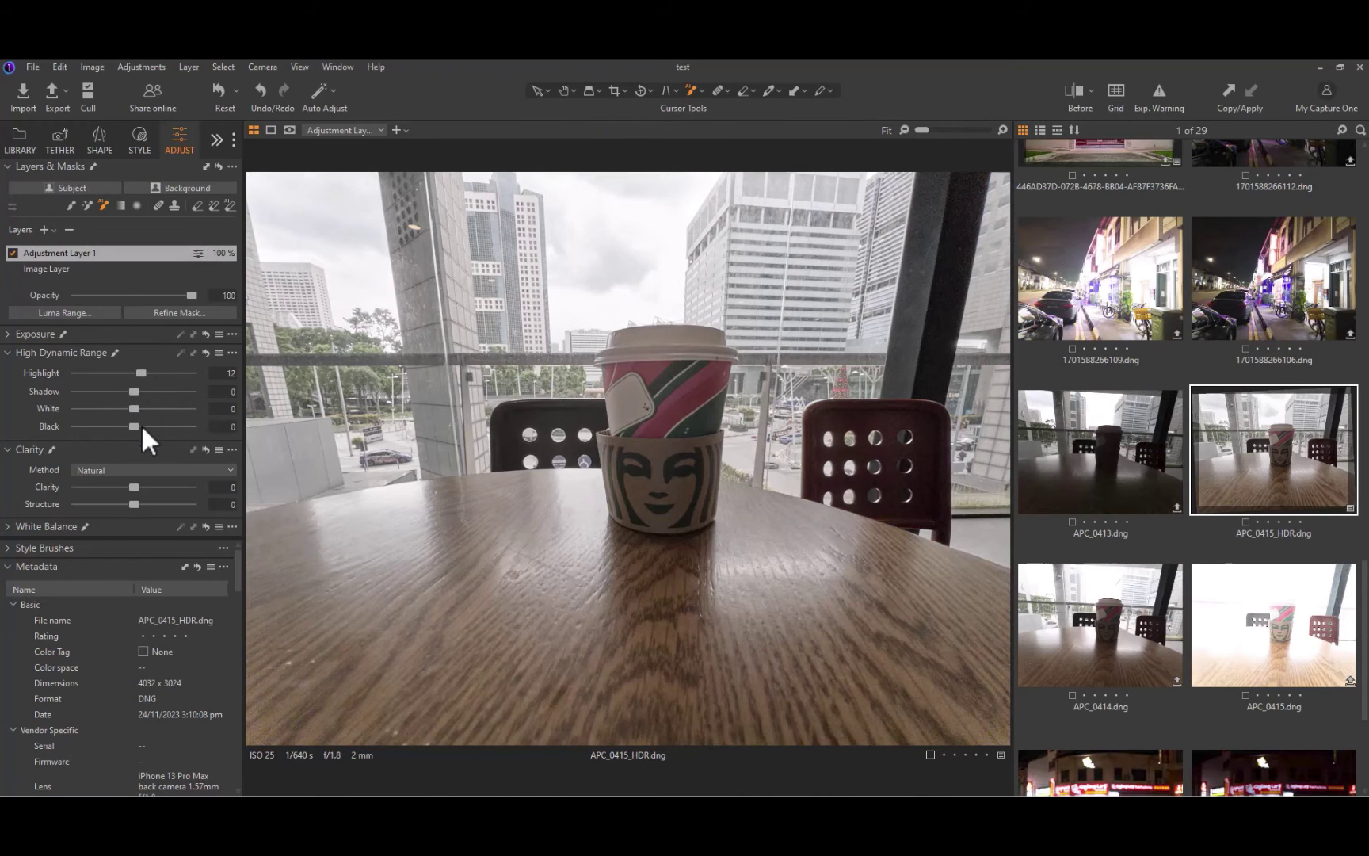